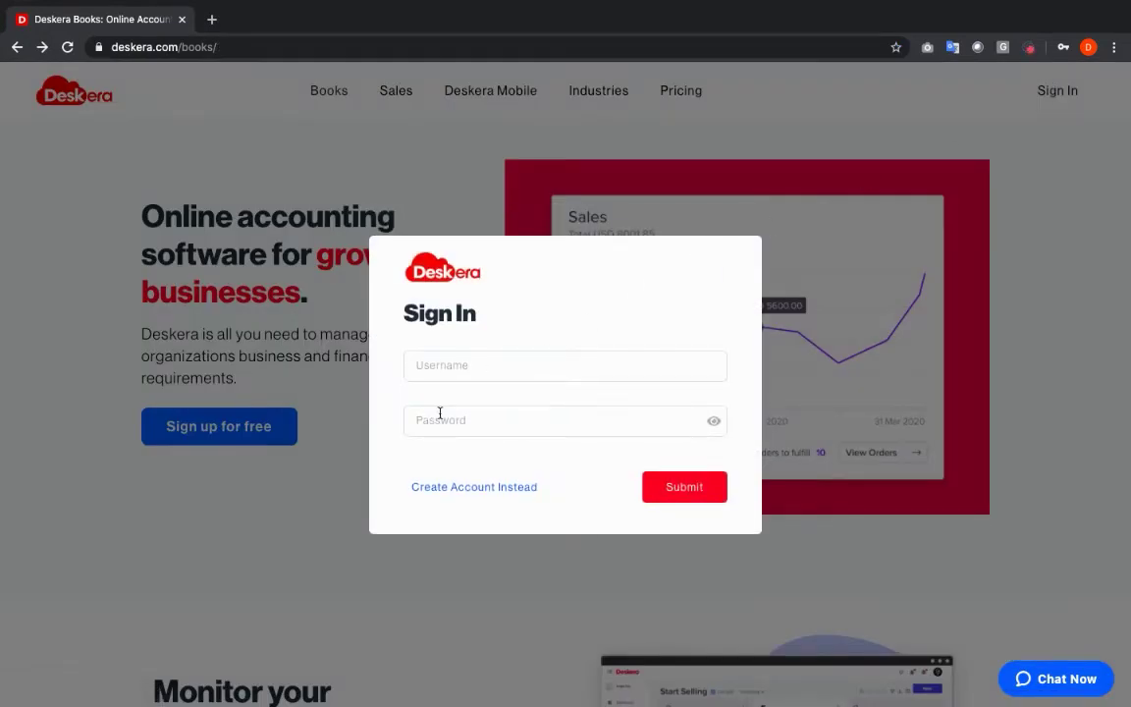
- Sign in to Deskera with the account e-mail and password, then open the apps console
{"action": "left_click", "coordinate": [442, 488]}
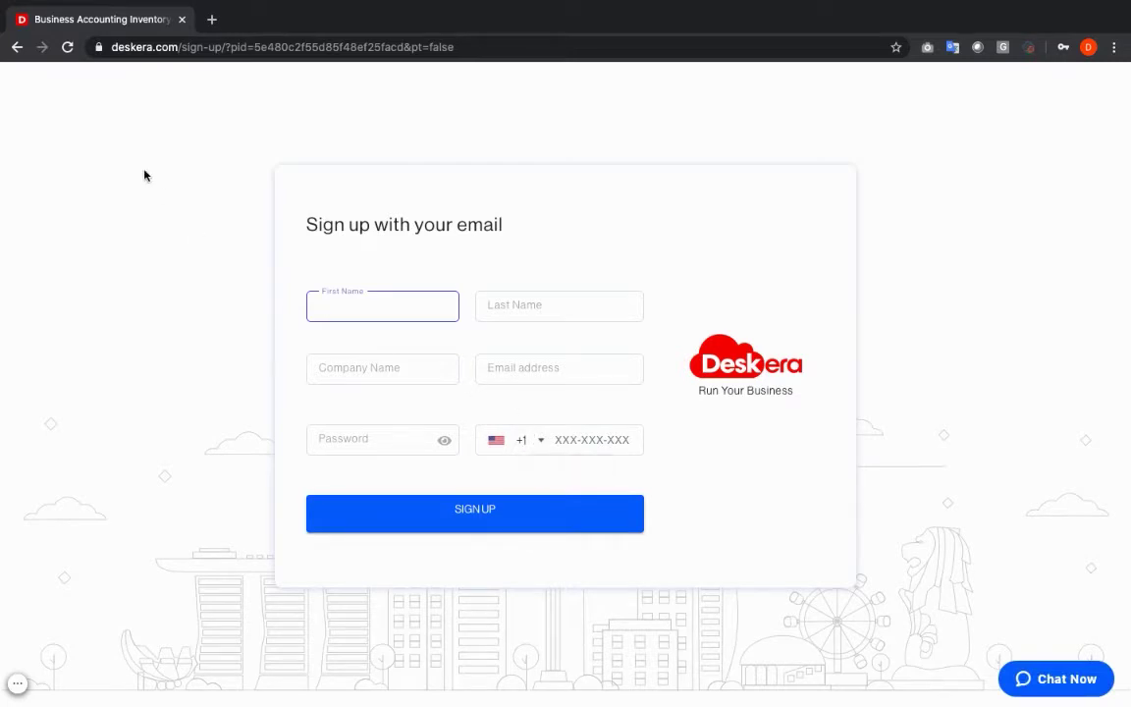
{"action": "left_click", "coordinate": [16, 46]}
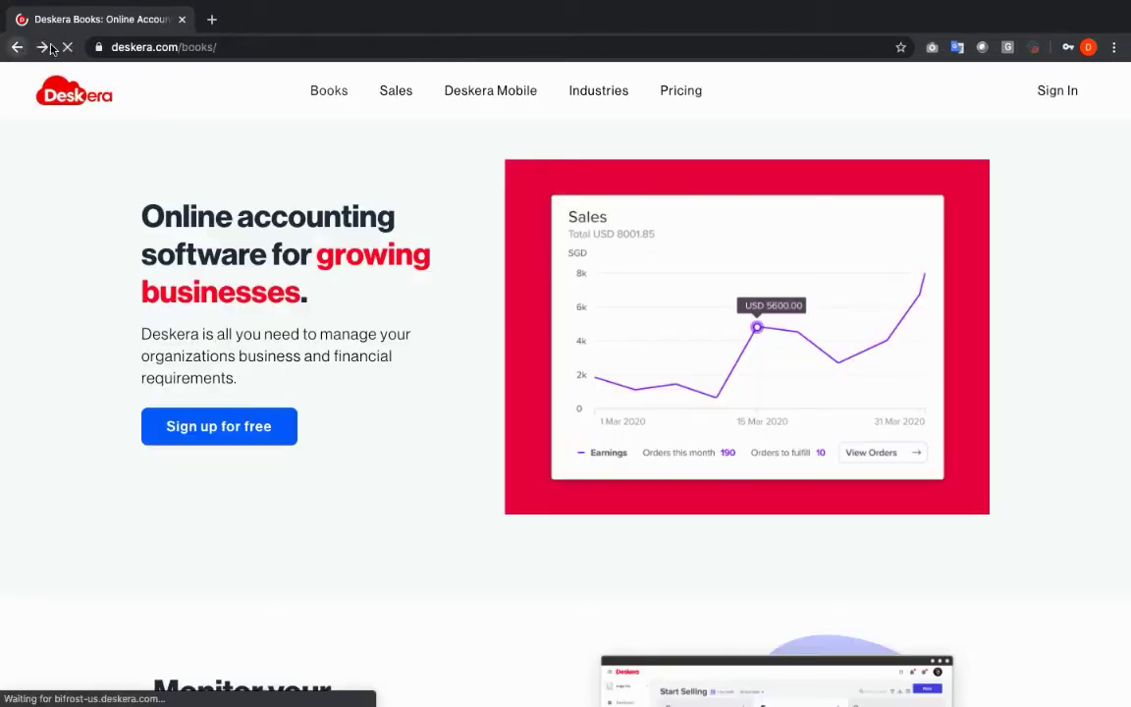
{"action": "left_click", "coordinate": [1057, 90]}
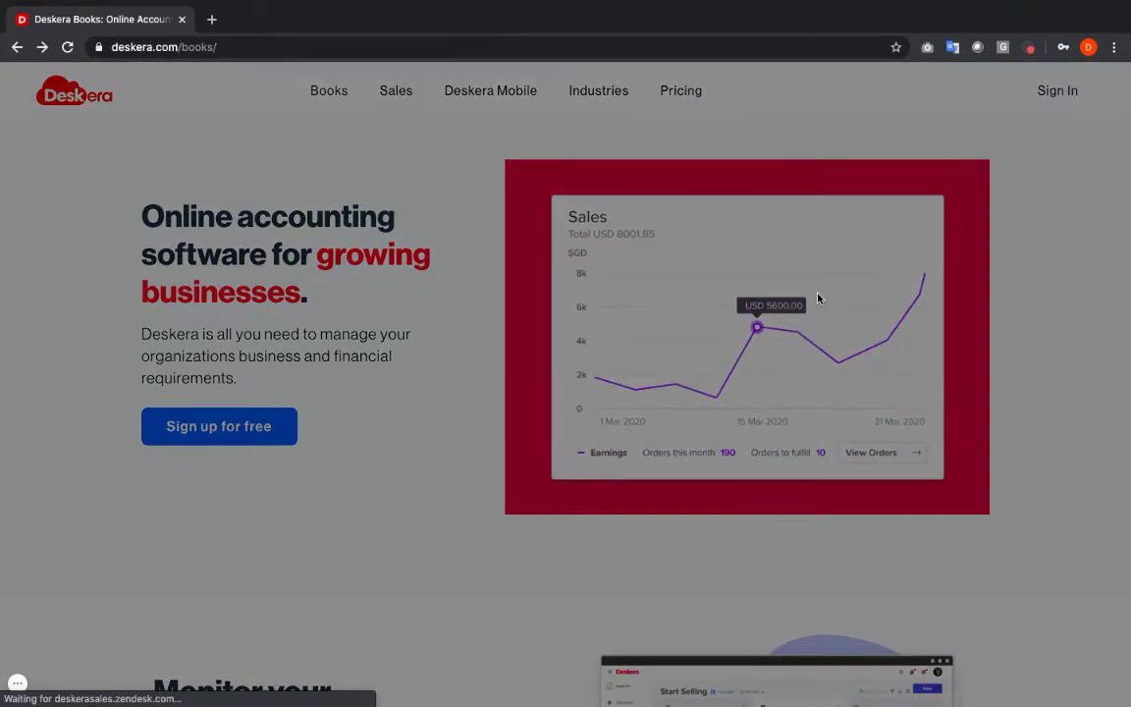
{"action": "left_click", "coordinate": [607, 368]}
{"action": "key", "text": "ctrl+v"}
{"action": "left_click", "coordinate": [526, 421]}
{"action": "key", "text": "ctrl+v"}
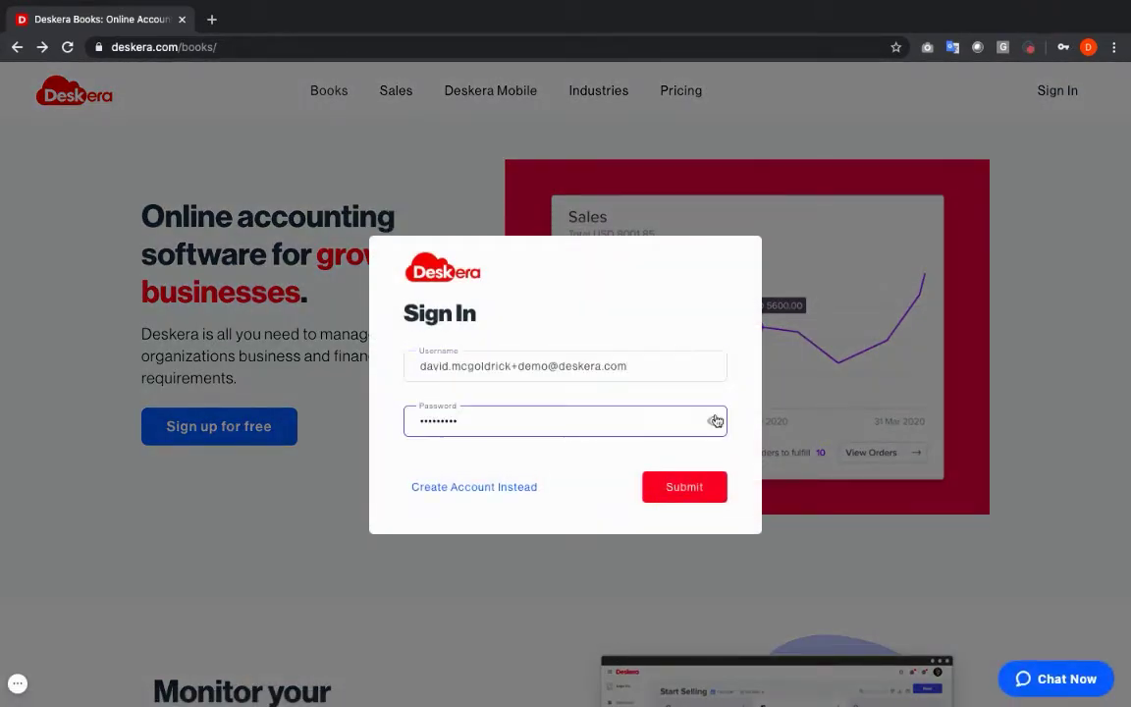
{"action": "left_click", "coordinate": [704, 495]}
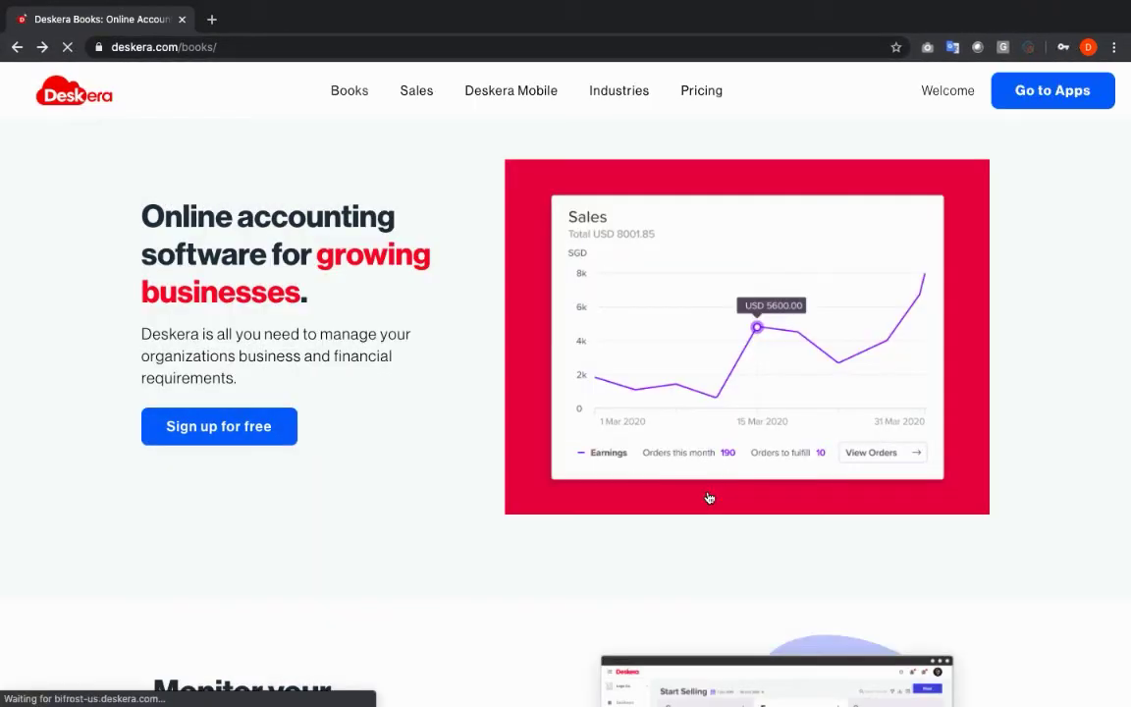
{"action": "left_click", "coordinate": [1052, 90]}
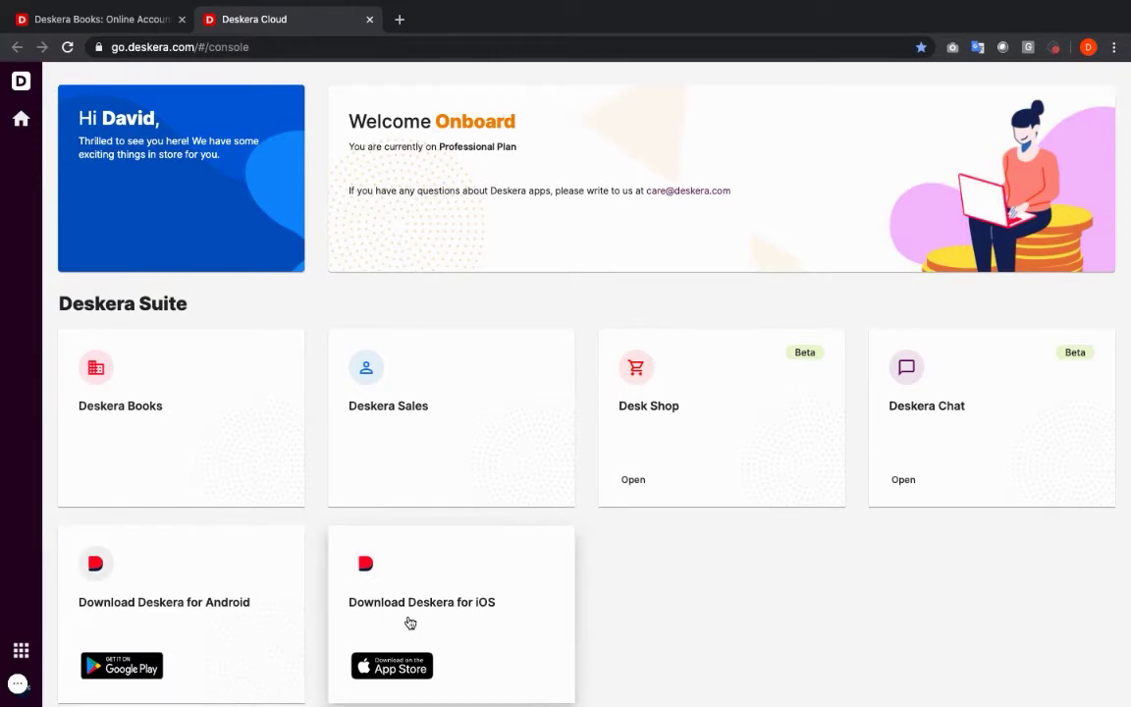
- Launch Deskera Books from the Deskera Suite console to reach its dashboard
{"action": "left_click", "coordinate": [264, 468]}
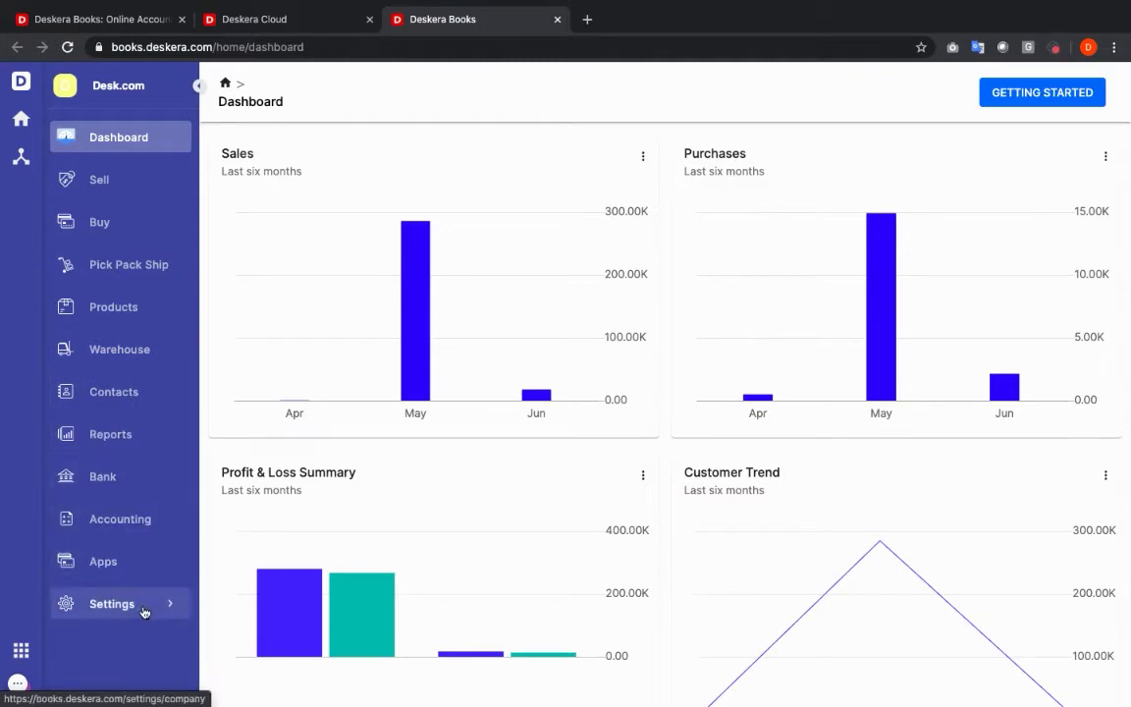
{"action": "mouse_move", "coordinate": [143, 610]}
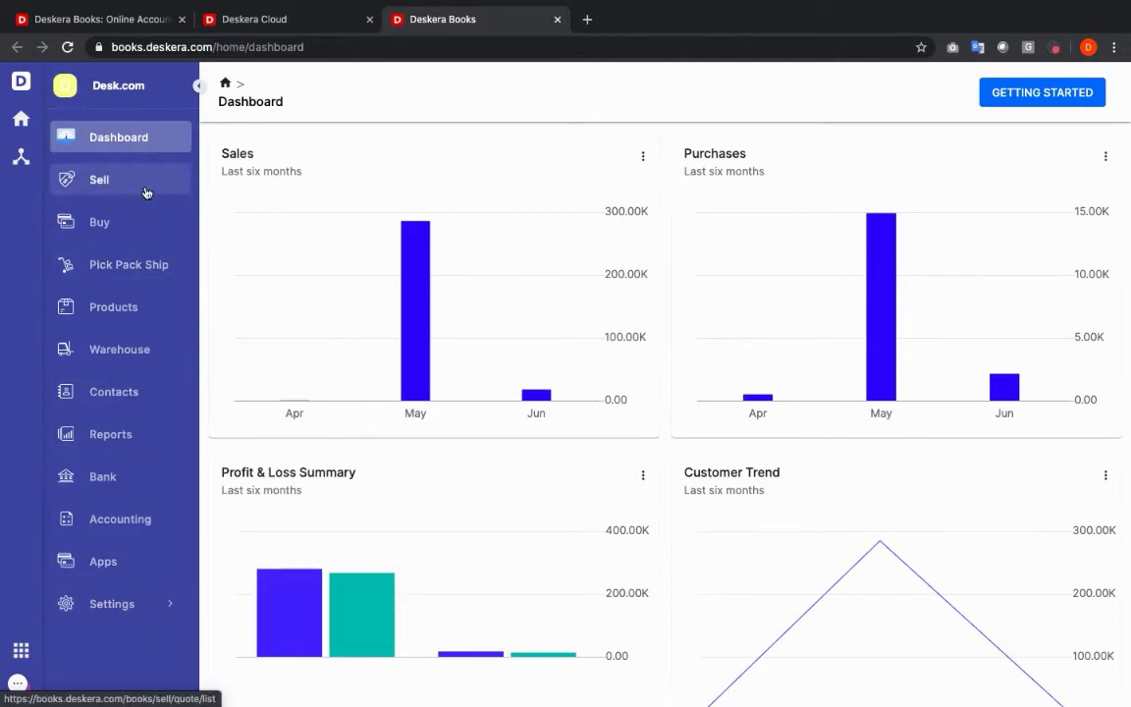
- Review quote 0000024's fulfilment options without fulfilling it, then return to Sell Records
{"action": "left_click", "coordinate": [145, 191]}
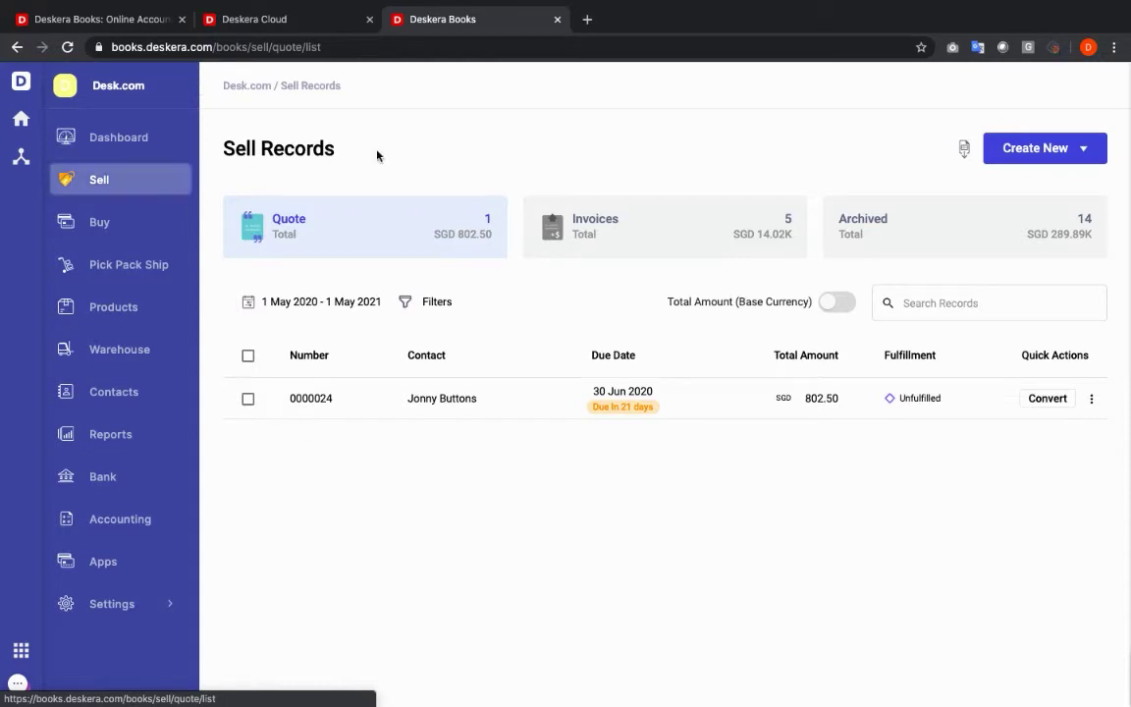
{"action": "left_click", "coordinate": [1091, 398]}
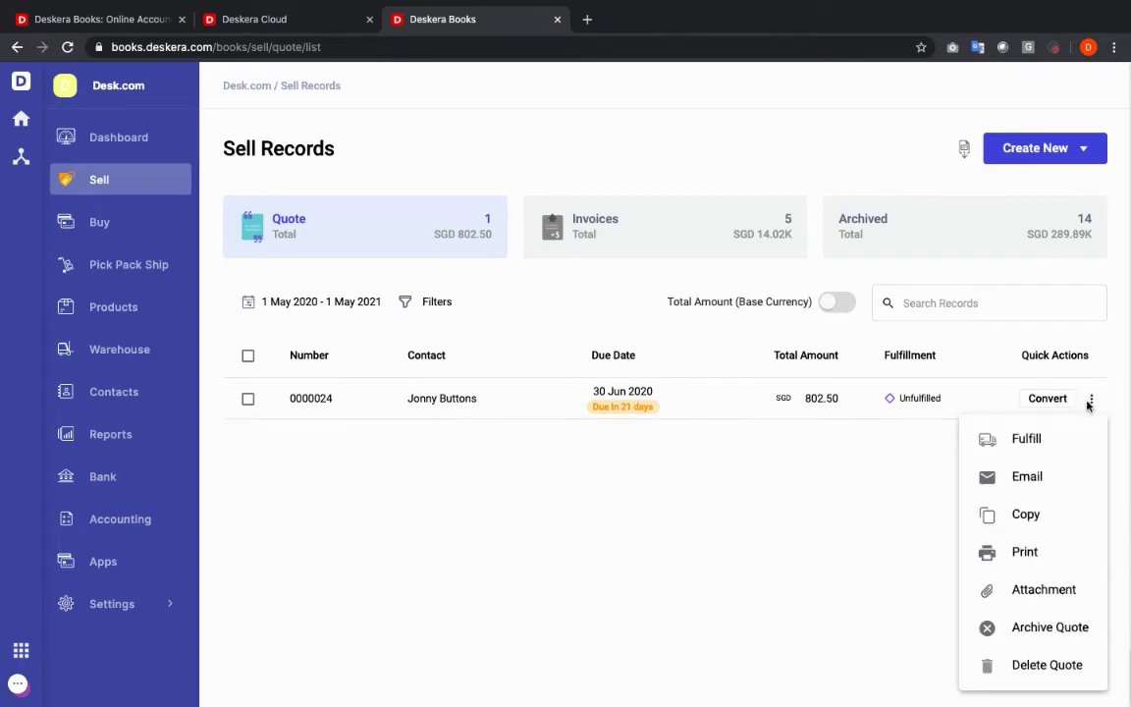
{"action": "left_click", "coordinate": [1027, 439]}
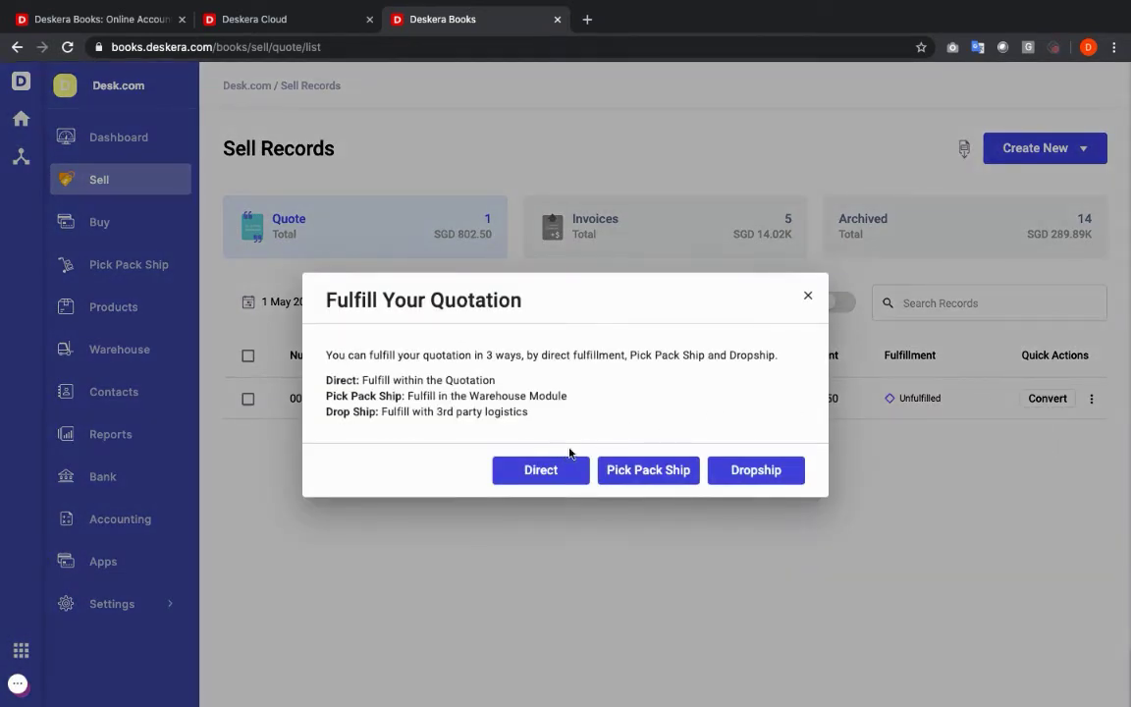
{"action": "left_click", "coordinate": [808, 296]}
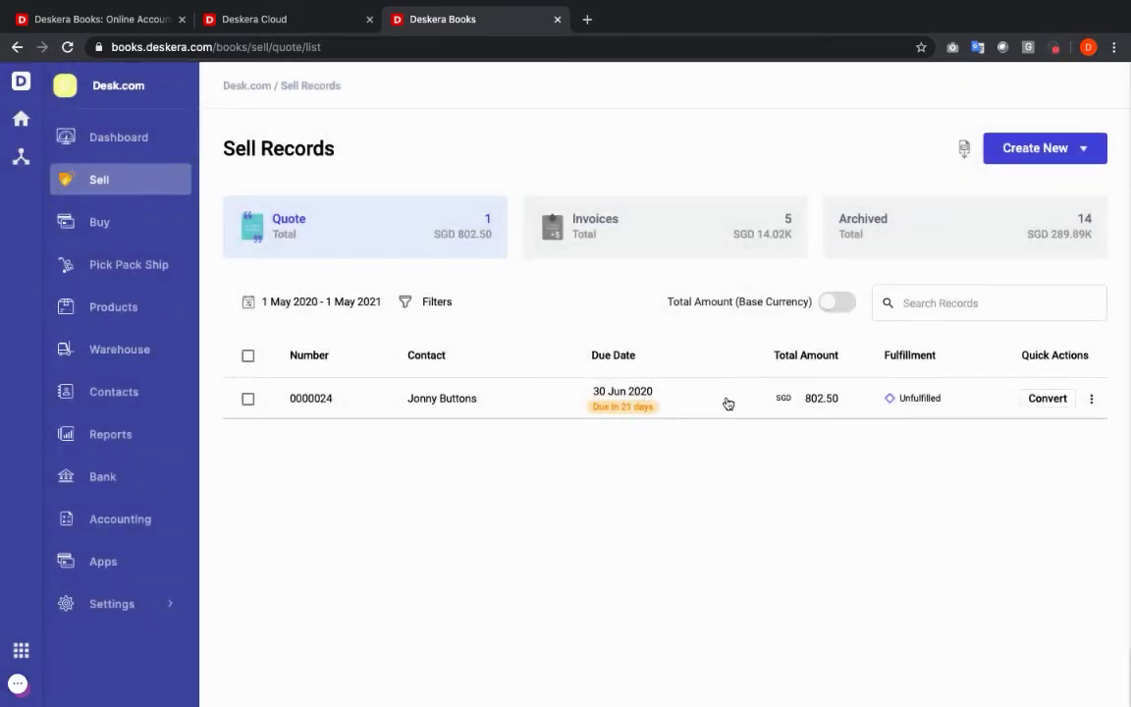
{"action": "left_click", "coordinate": [727, 404]}
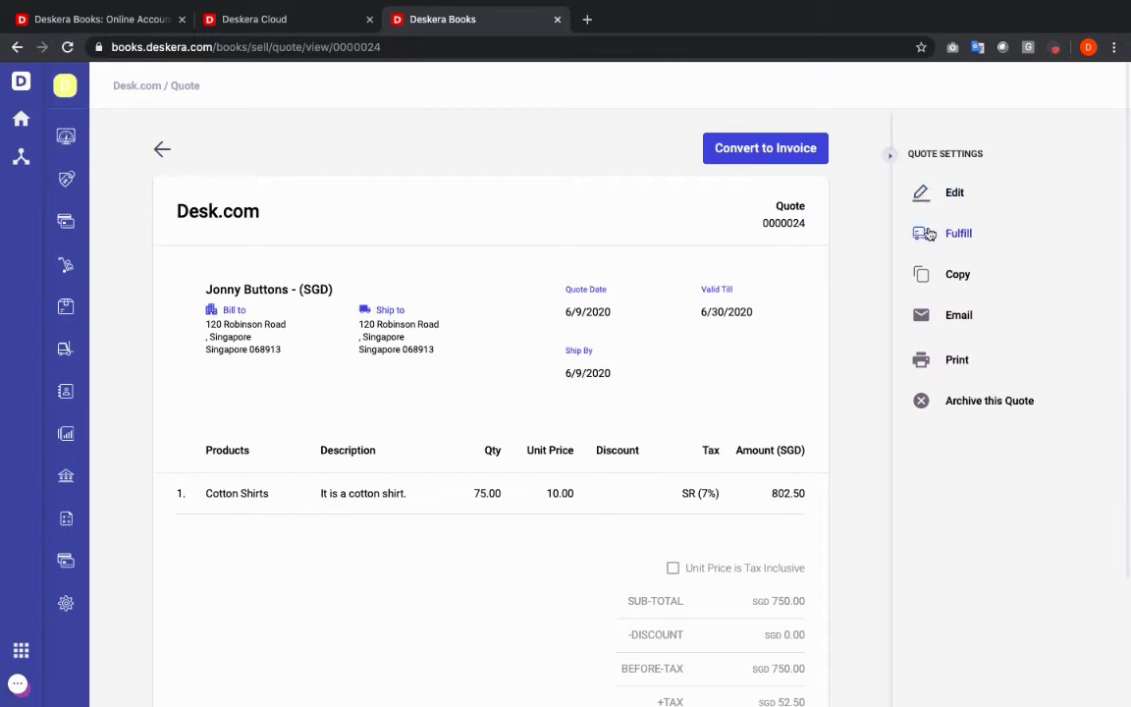
{"action": "left_click", "coordinate": [929, 235]}
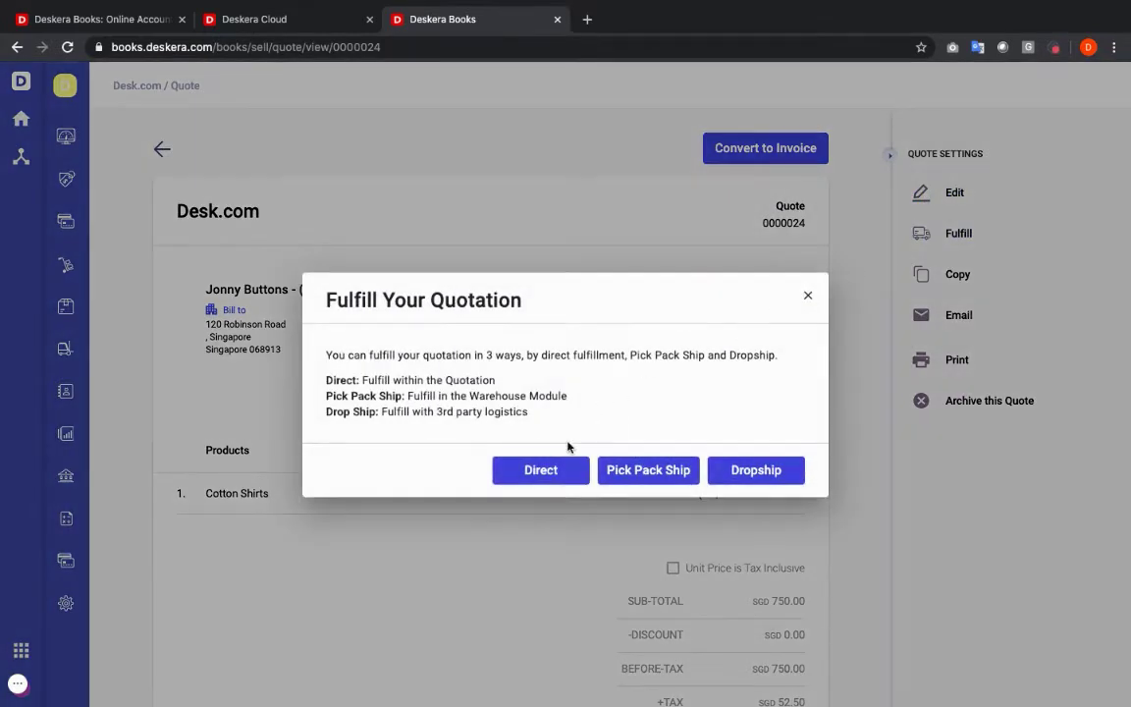
{"action": "left_click", "coordinate": [808, 297]}
{"action": "left_click", "coordinate": [163, 149]}
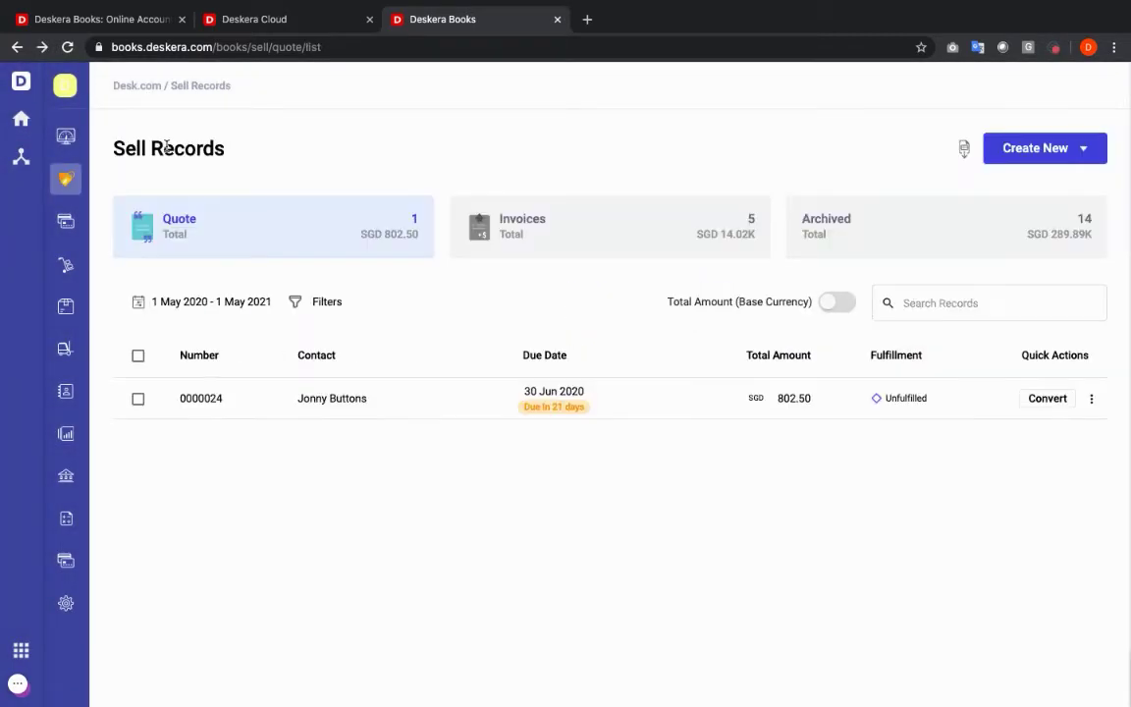
- Open invoice 0000025 from the Invoices list and fulfil it via Pick Pack Ship
{"action": "left_click", "coordinate": [568, 222]}
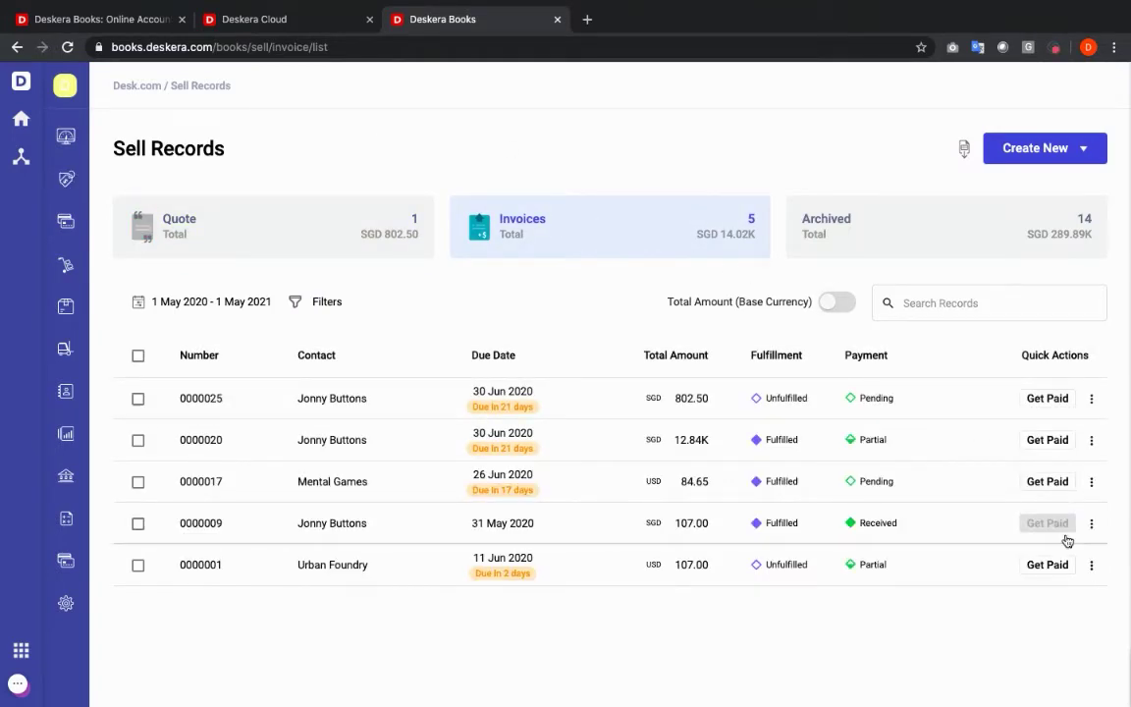
{"action": "left_click", "coordinate": [1091, 398]}
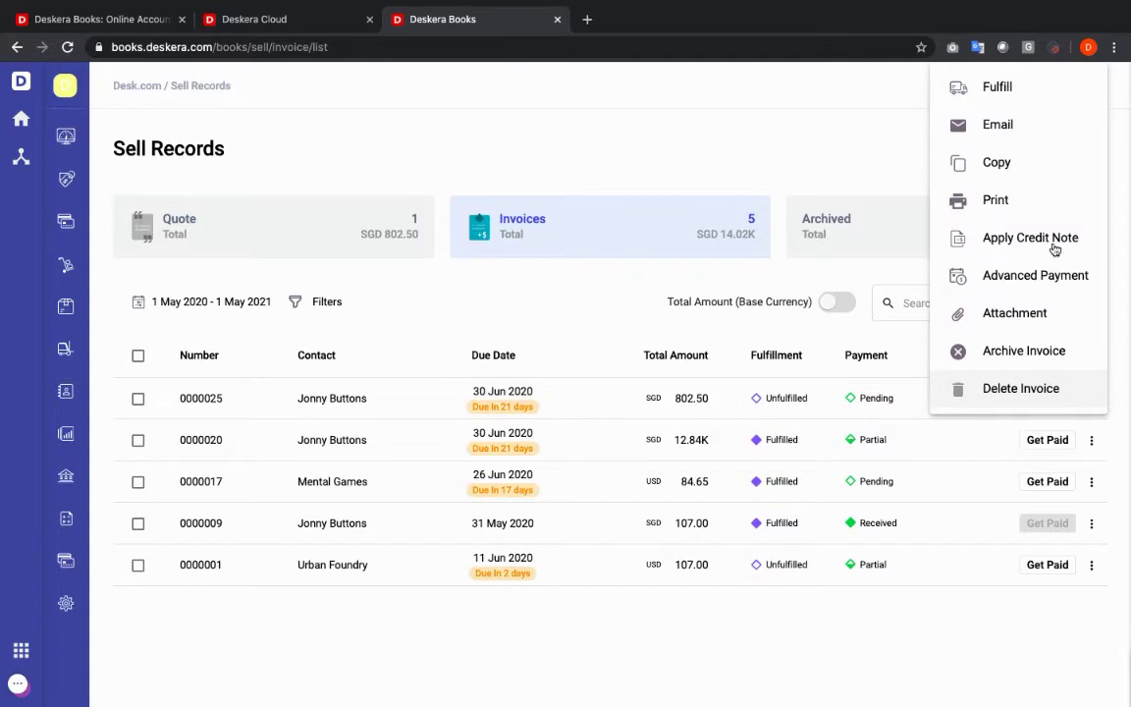
{"action": "left_click", "coordinate": [1043, 95]}
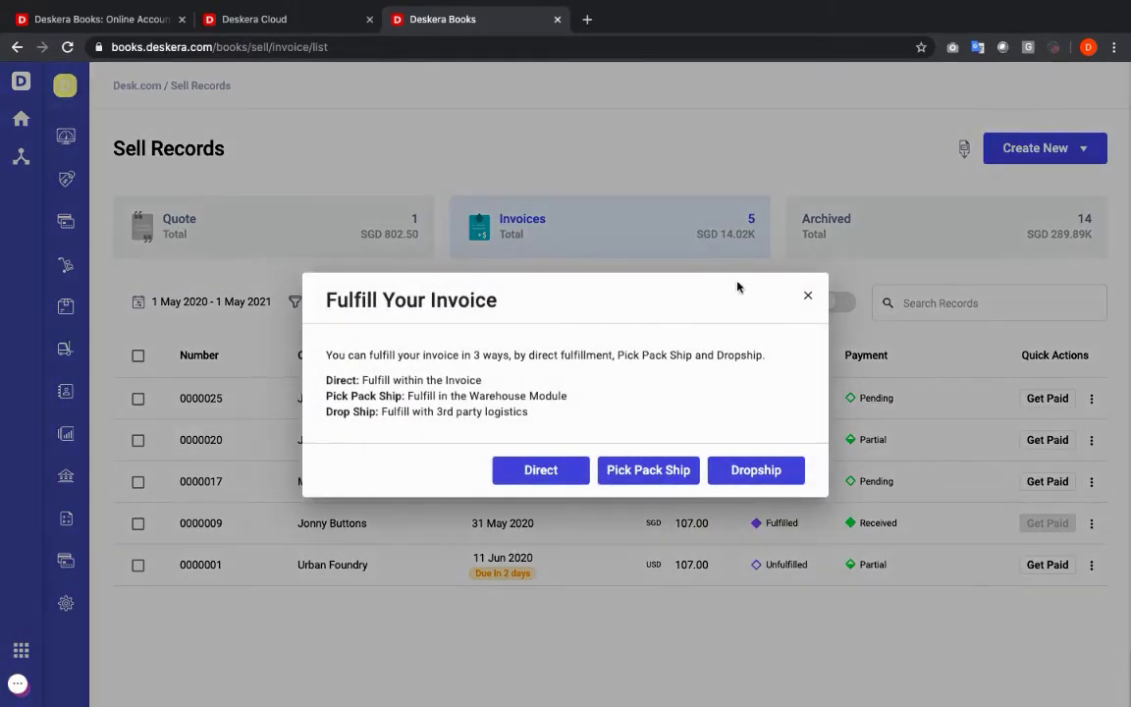
{"action": "left_click", "coordinate": [810, 295]}
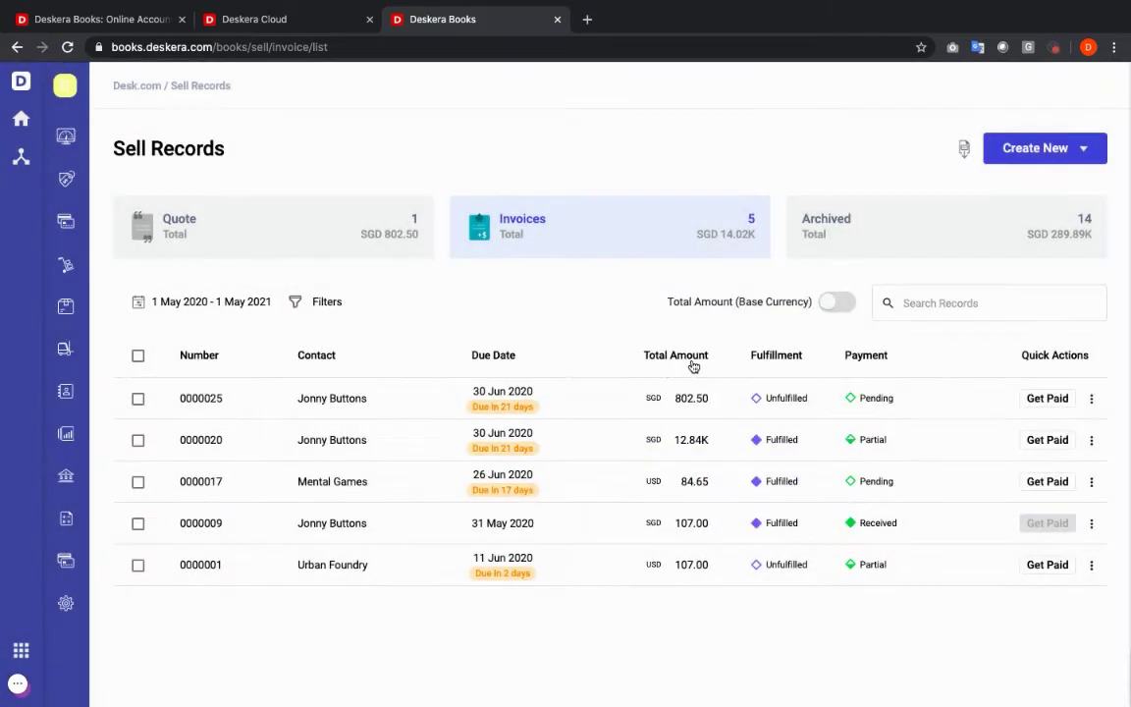
{"action": "left_click", "coordinate": [605, 395]}
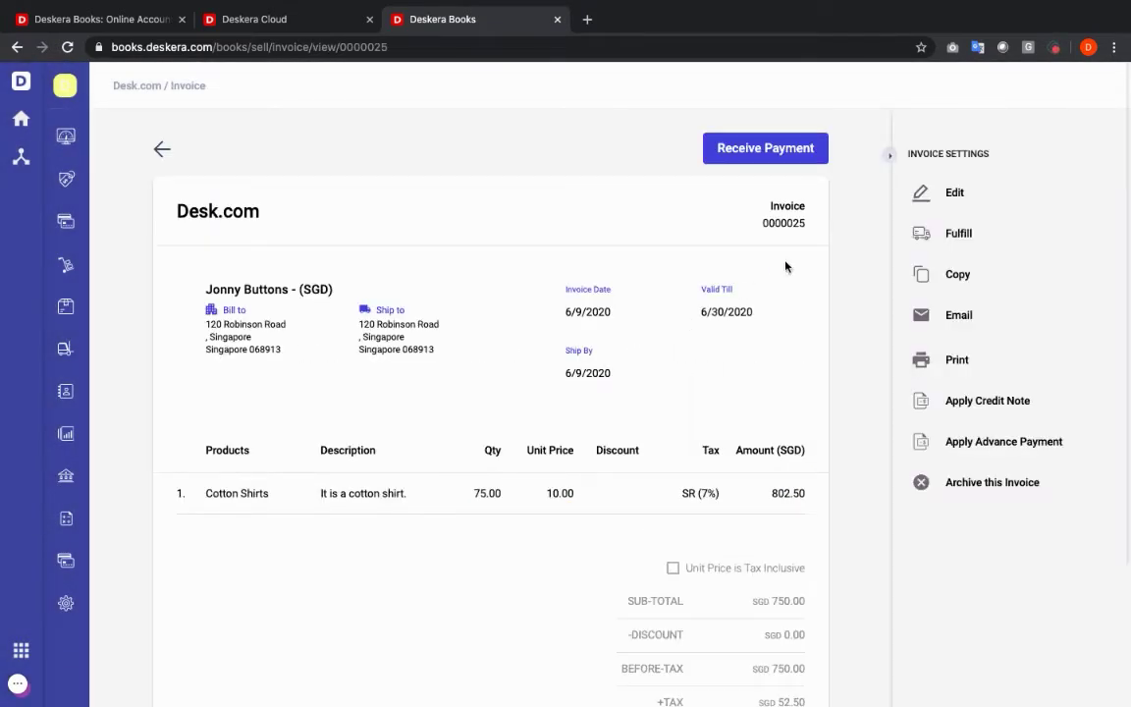
{"action": "left_click", "coordinate": [957, 233]}
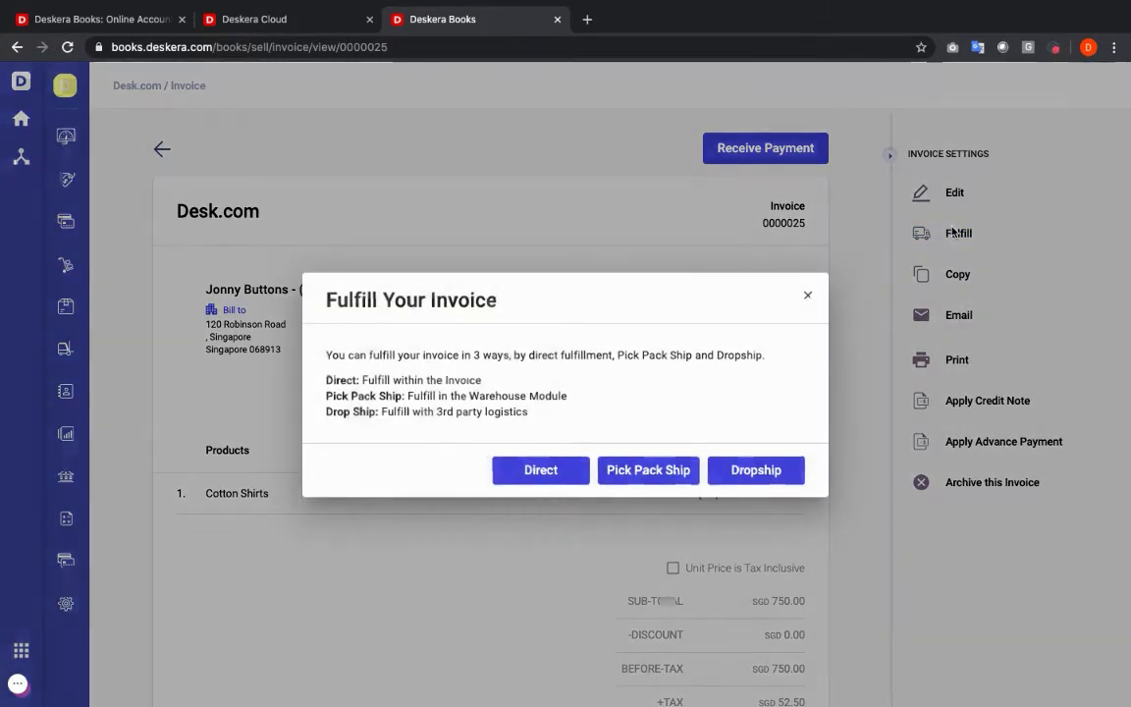
{"action": "left_click", "coordinate": [666, 473]}
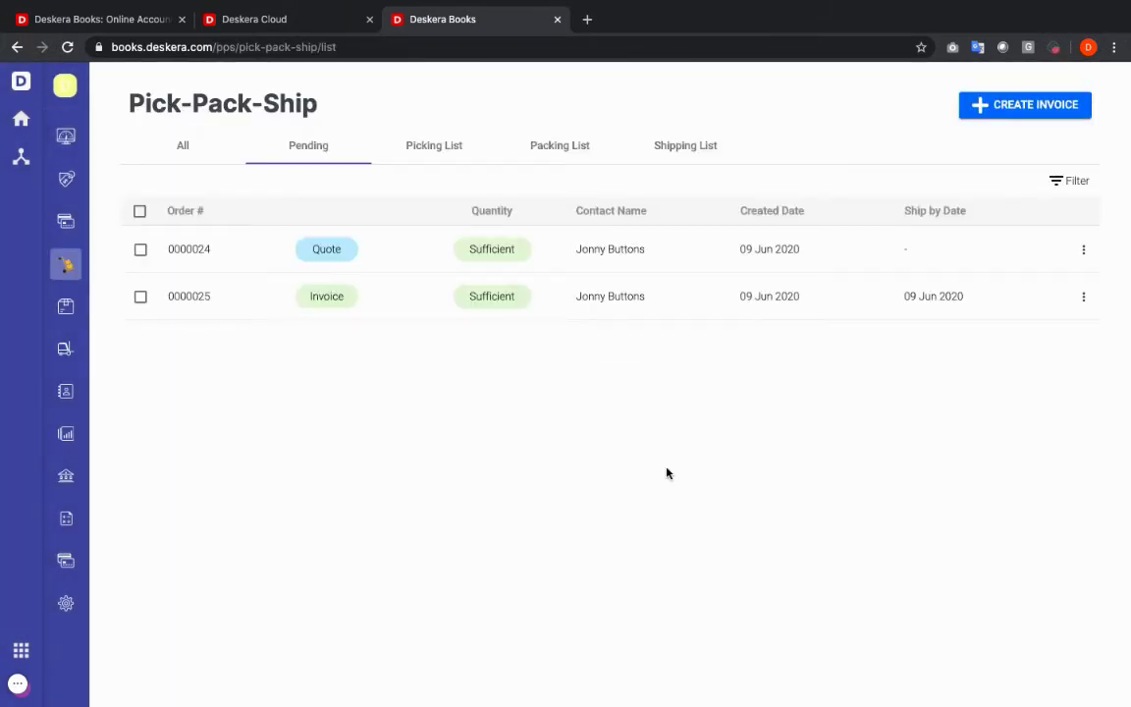
- Generate and save order 0000025's picklist from Primary Warehouse rather than Raffles Warehouse
{"action": "left_click", "coordinate": [79, 267]}
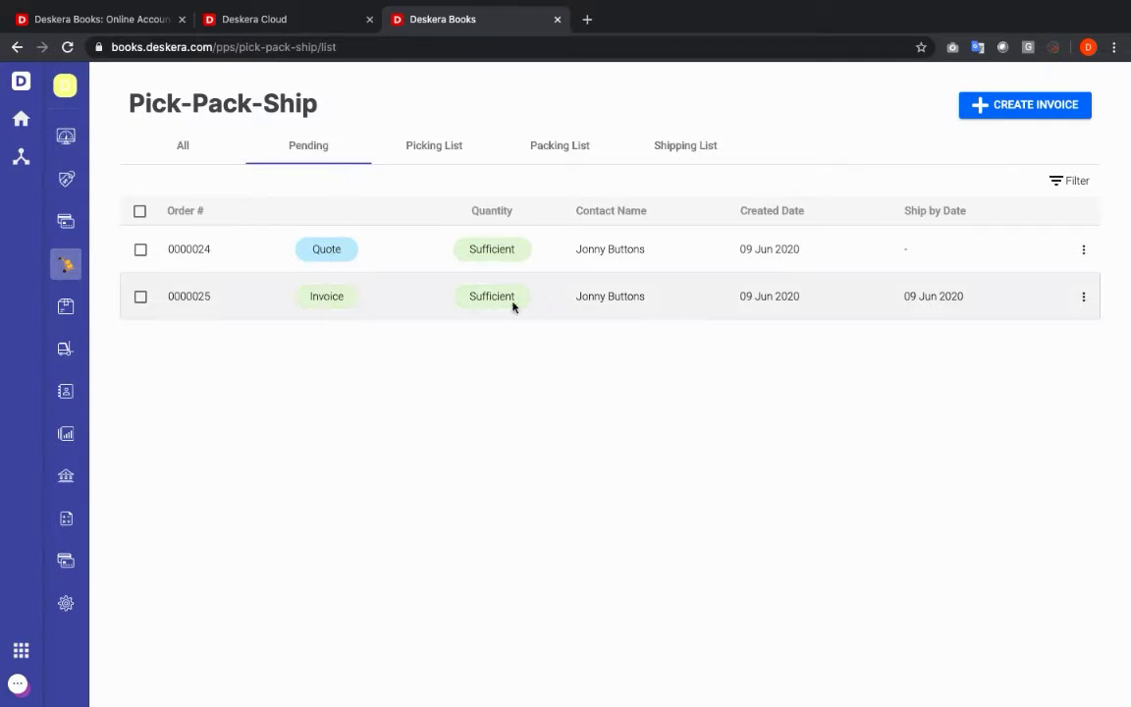
{"action": "left_click", "coordinate": [1082, 298]}
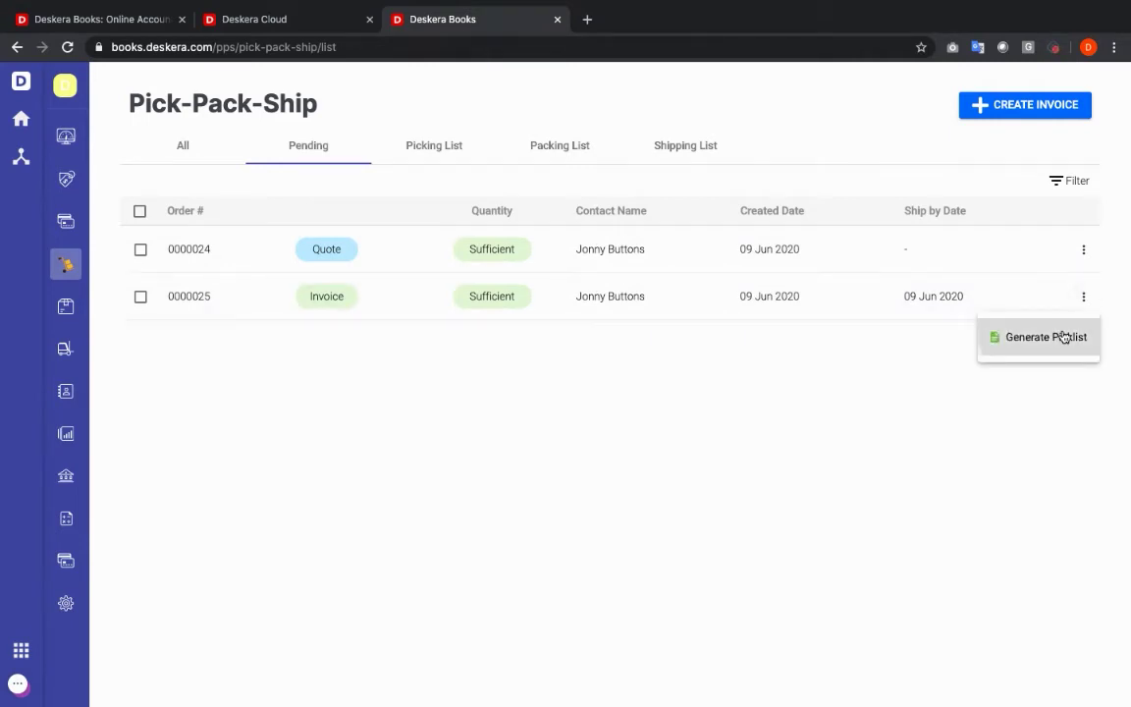
{"action": "left_click", "coordinate": [1031, 335]}
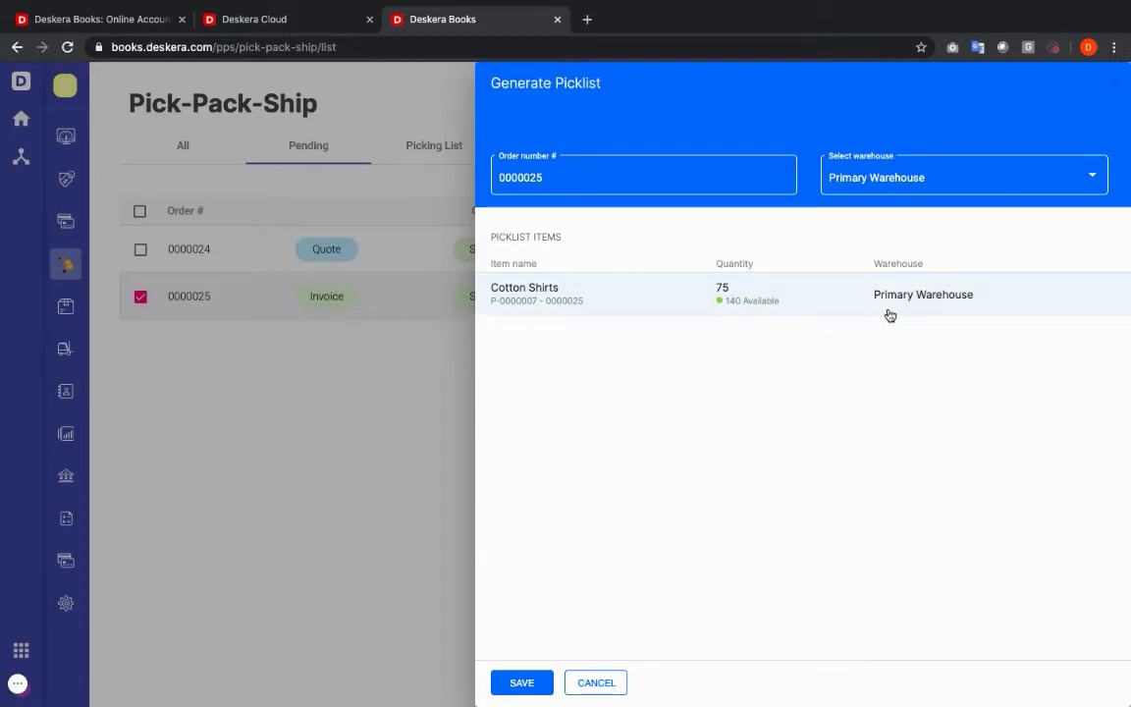
{"action": "left_click", "coordinate": [1067, 177]}
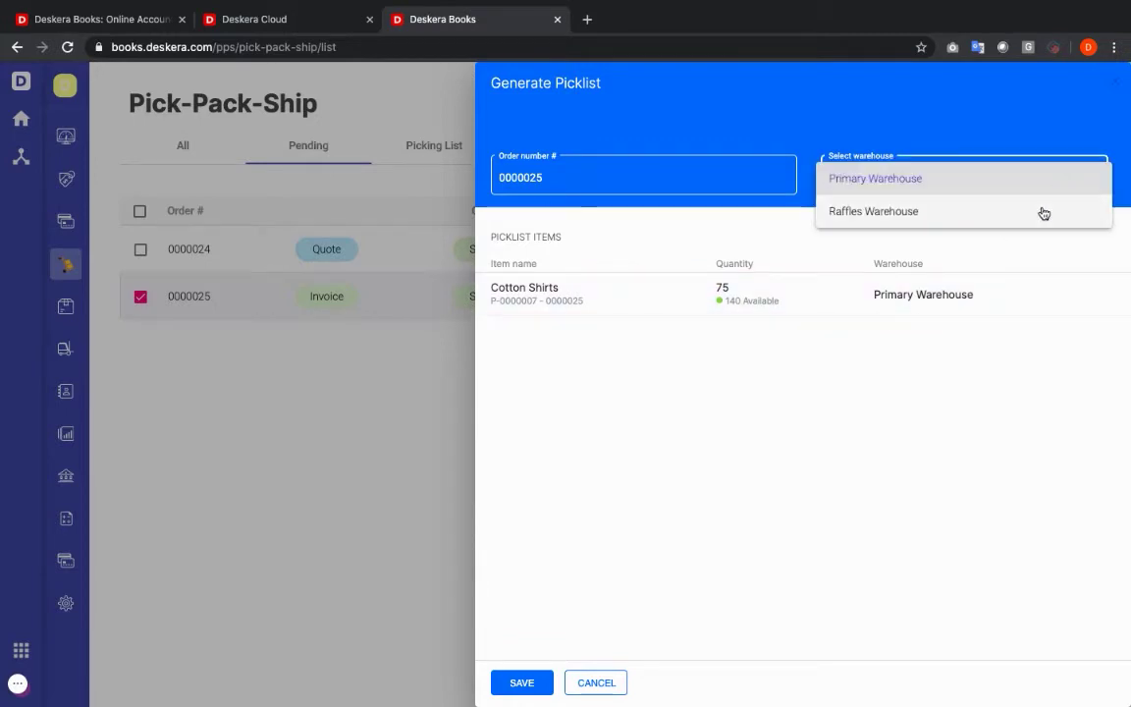
{"action": "left_click", "coordinate": [1043, 212]}
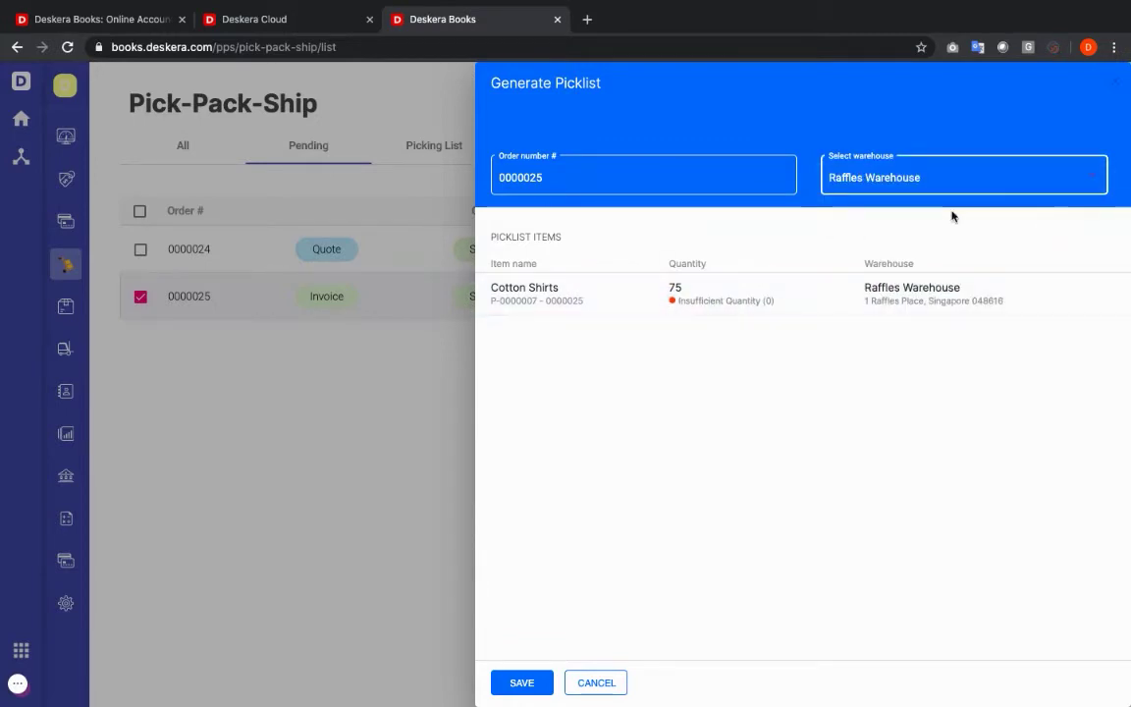
{"action": "left_click", "coordinate": [968, 181]}
{"action": "left_click", "coordinate": [954, 148]}
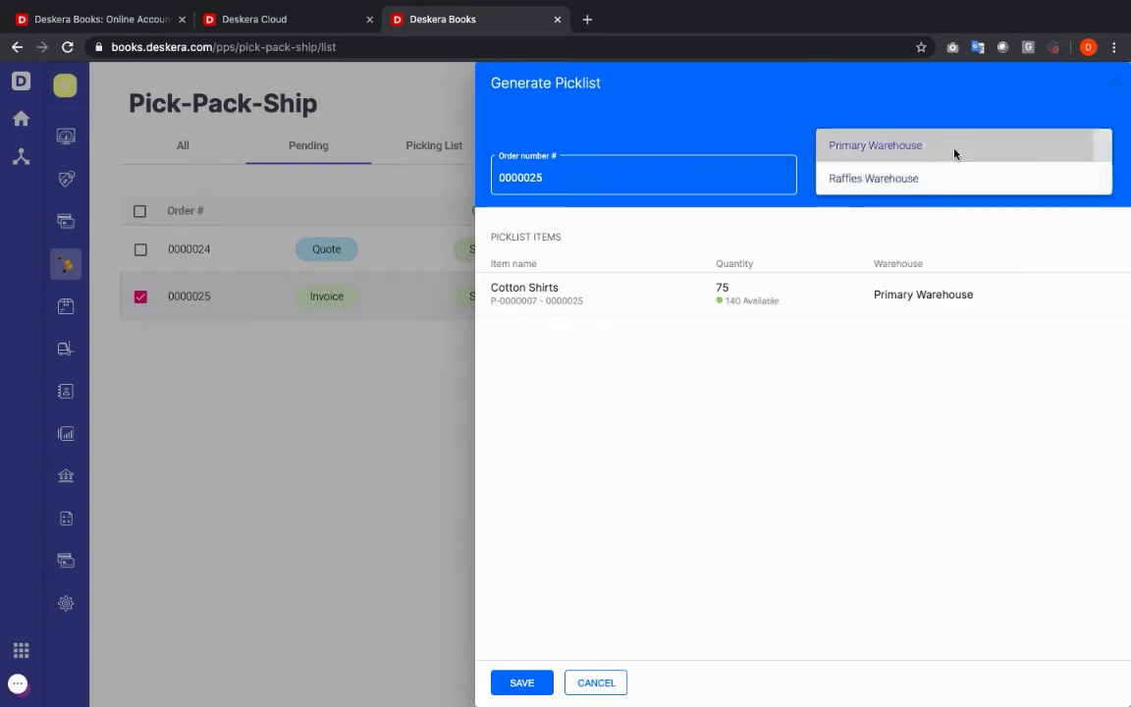
{"action": "left_click", "coordinate": [520, 683]}
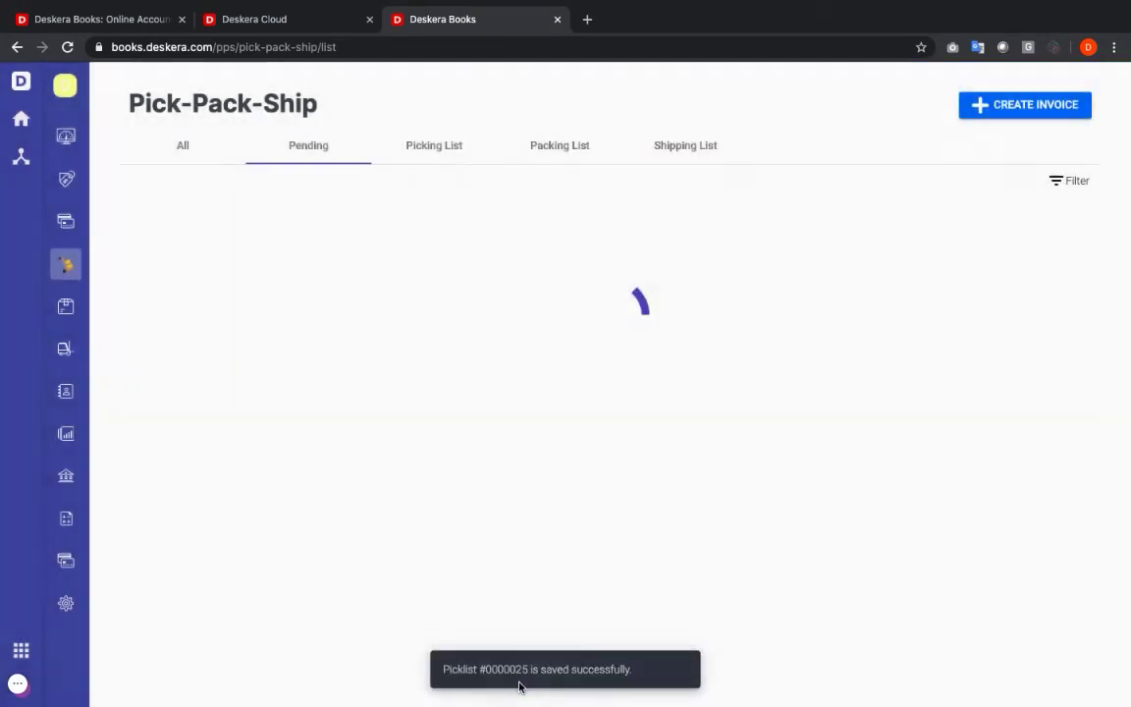
- Record 75 Cotton Shirts picked for order 0000025, then view the Packing List
{"action": "left_click", "coordinate": [450, 148]}
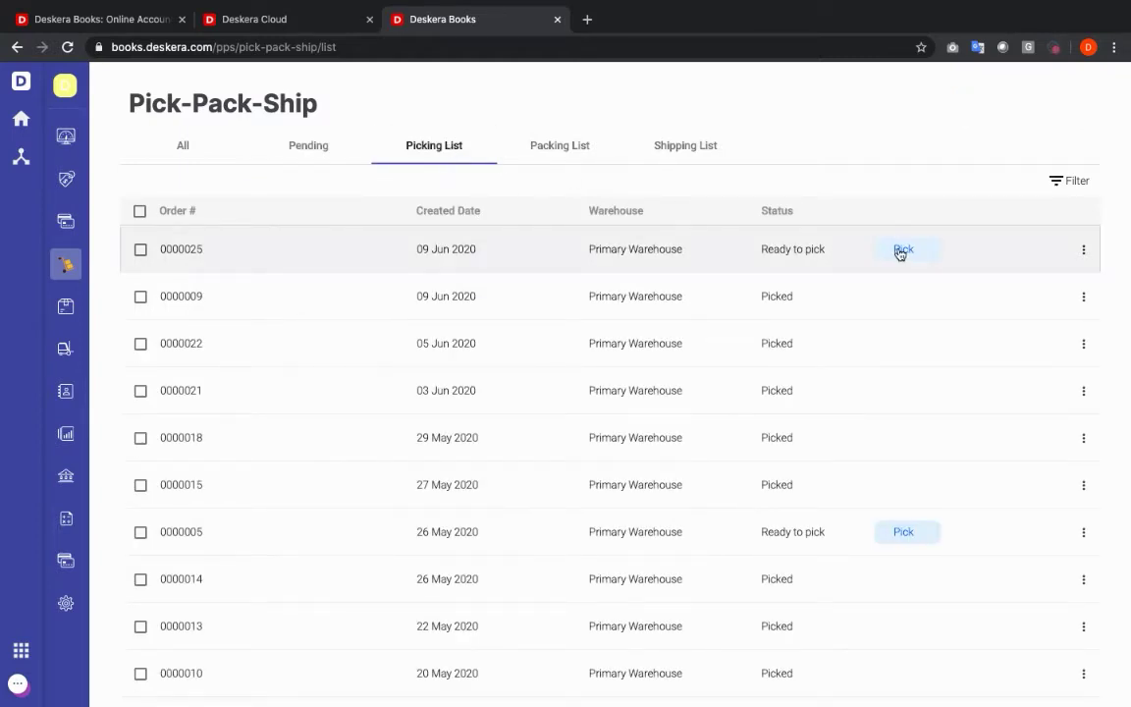
{"action": "left_click", "coordinate": [900, 250]}
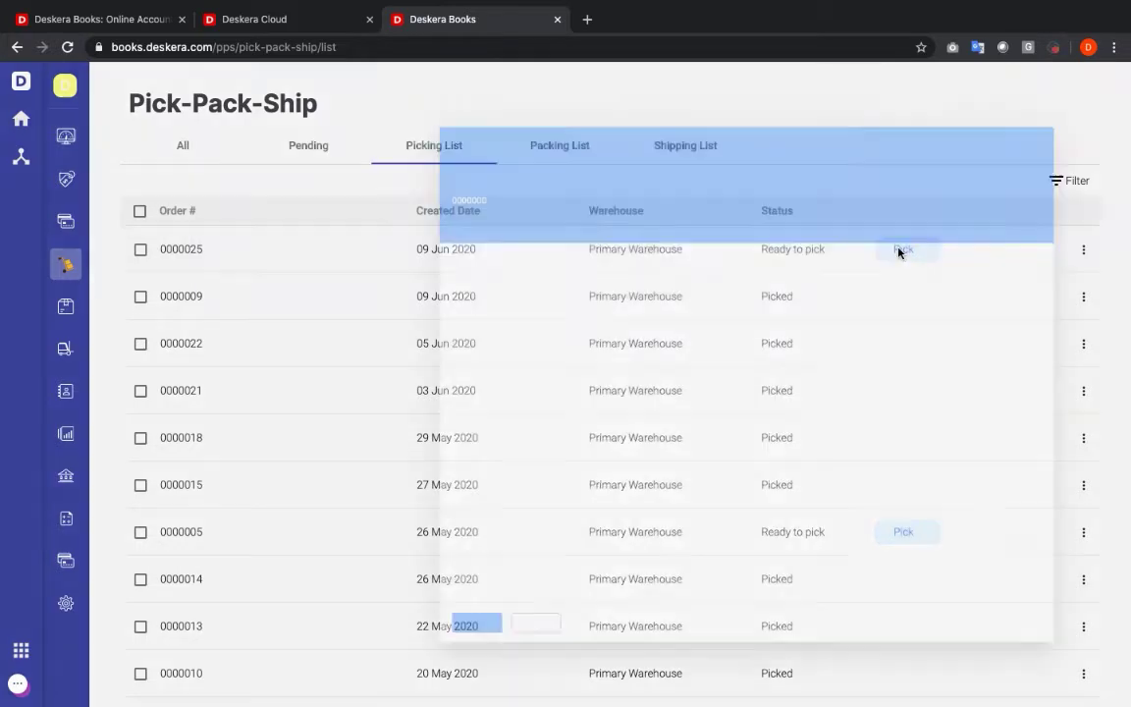
{"action": "left_click", "coordinate": [848, 317]}
{"action": "type", "text": "75"}
{"action": "left_click", "coordinate": [412, 683]}
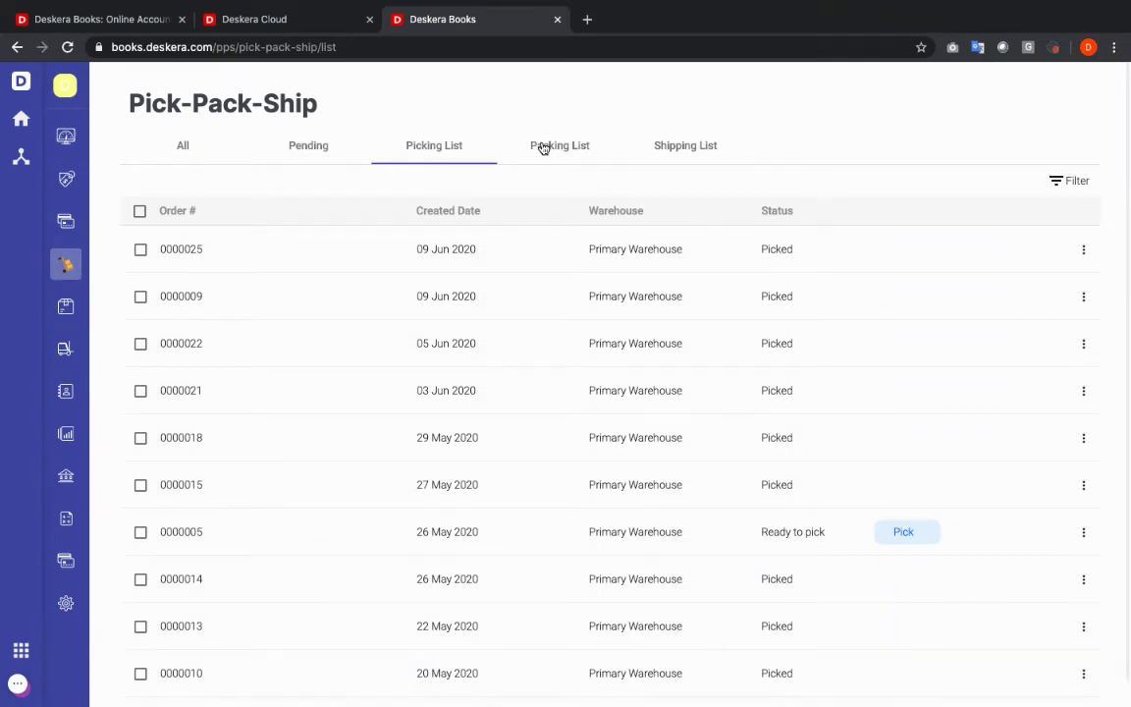
{"action": "left_click", "coordinate": [543, 147]}
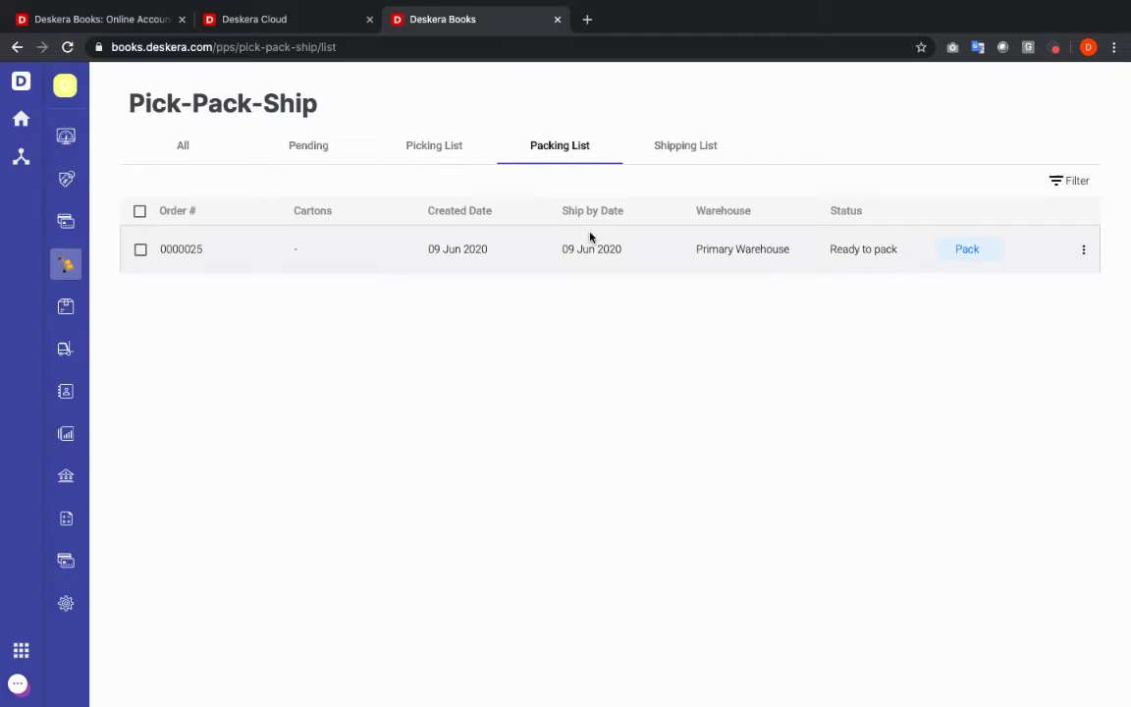
- Pack 25 Cotton Shirts each into Carton - 1 and Carton - 2, marking both packed
{"action": "left_click", "coordinate": [970, 250]}
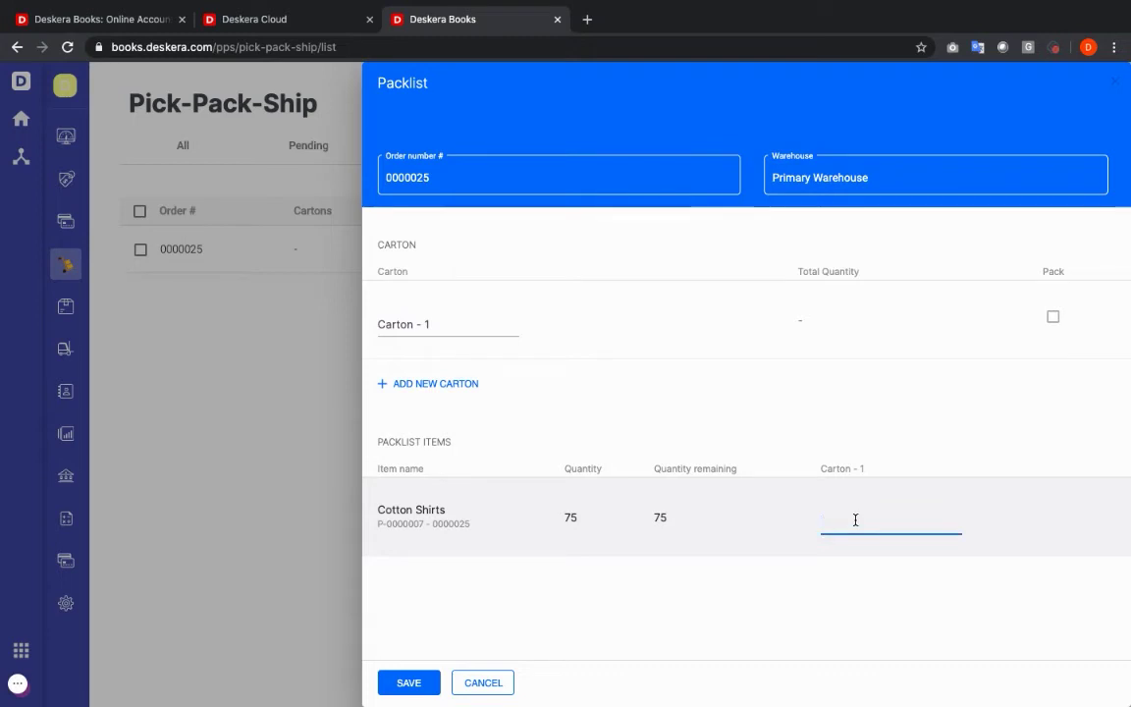
{"action": "type", "text": "25"}
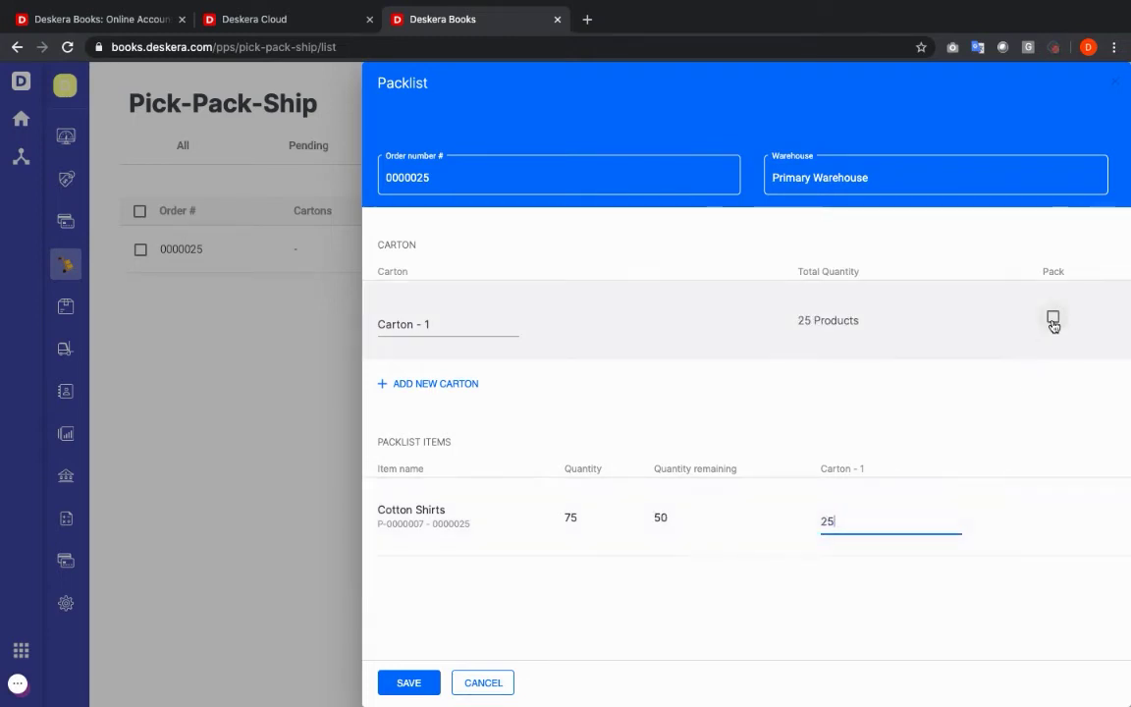
{"action": "left_click", "coordinate": [1052, 318]}
{"action": "left_click", "coordinate": [381, 384]}
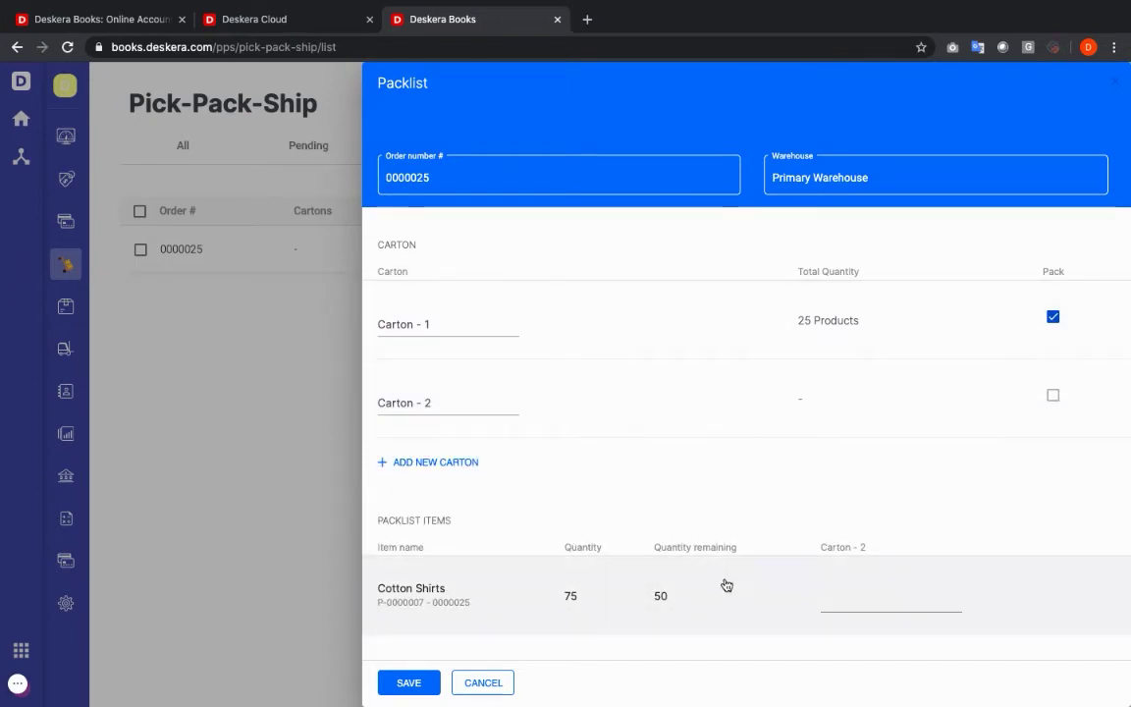
{"action": "left_click", "coordinate": [901, 602]}
{"action": "type", "text": "25"}
{"action": "left_click", "coordinate": [1052, 396]}
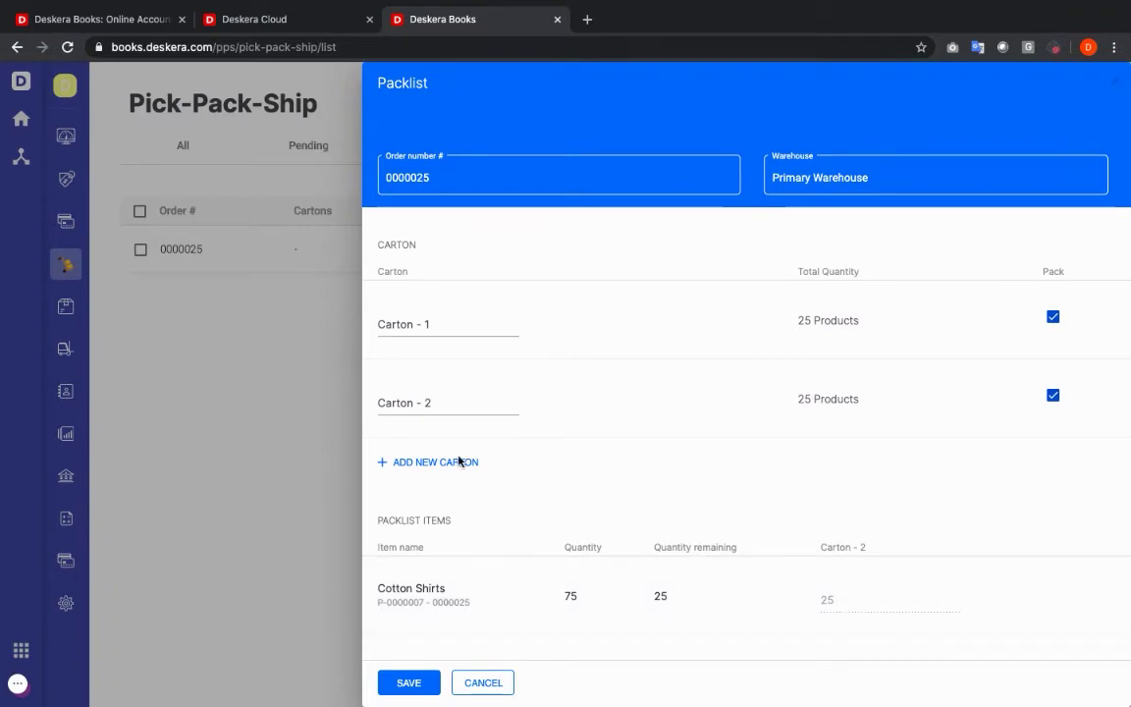
- Add Carton - 3 with 25 shirts, mark it packed and save the packlist
{"action": "left_click", "coordinate": [386, 463]}
{"action": "scroll", "coordinate": [904, 648], "scroll_direction": "down", "scroll_amount": 1}
{"action": "left_click", "coordinate": [855, 627]}
{"action": "type", "text": "25"}
{"action": "left_click", "coordinate": [1045, 425]}
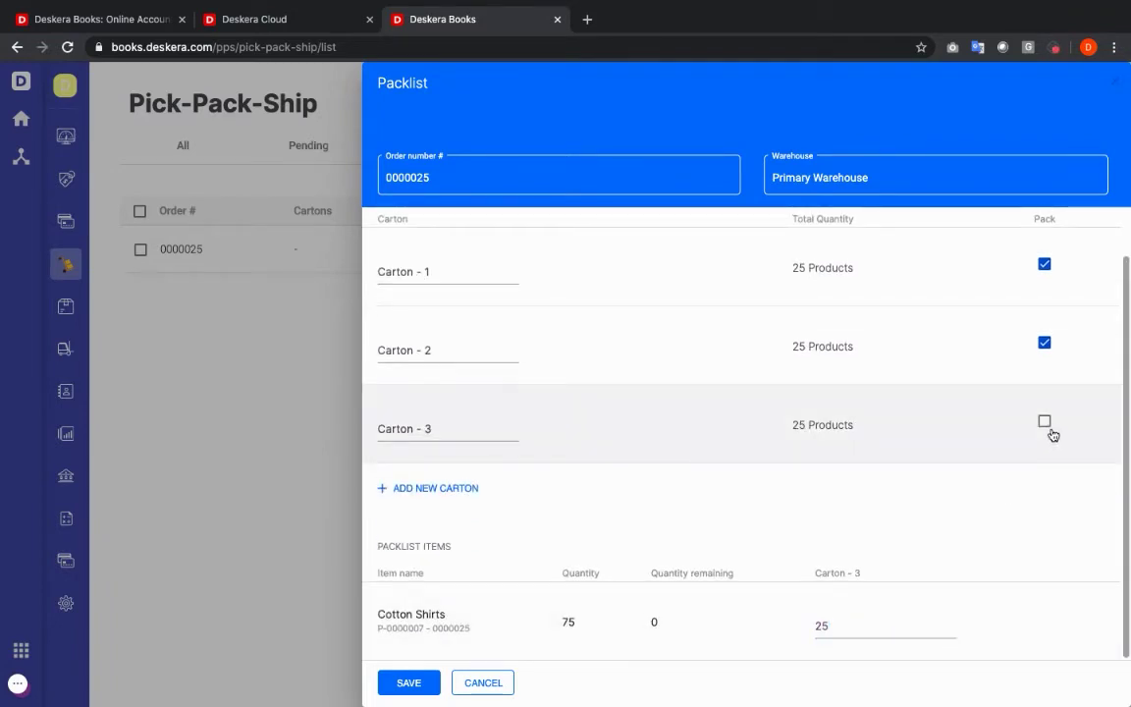
{"action": "left_click", "coordinate": [1047, 427]}
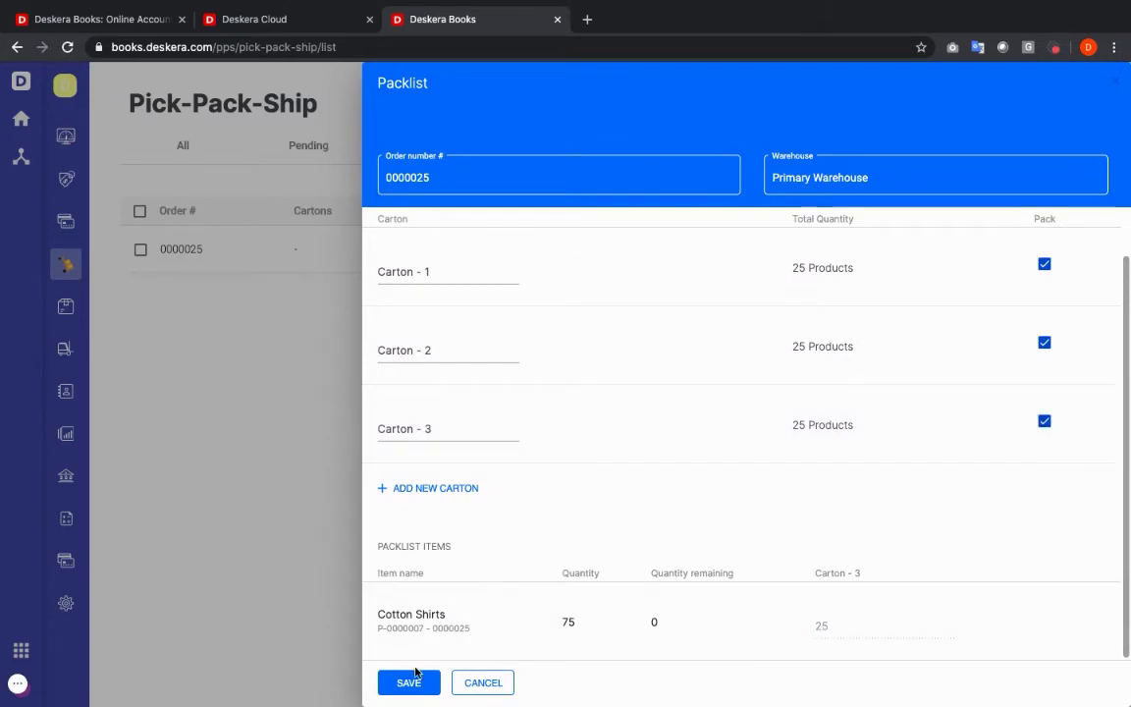
{"action": "left_click", "coordinate": [410, 680]}
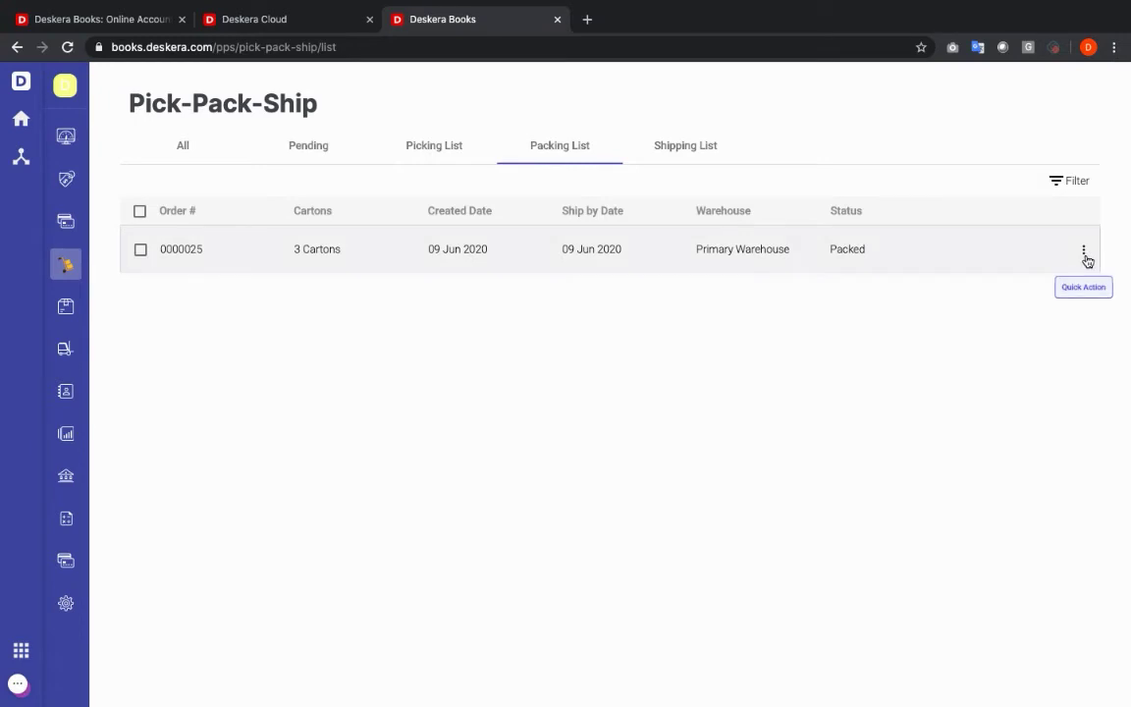
- Mark order 0000025 Ready to ship and begin shipping it from the Shipping List
{"action": "left_click", "coordinate": [1085, 255]}
{"action": "left_click", "coordinate": [1059, 330]}
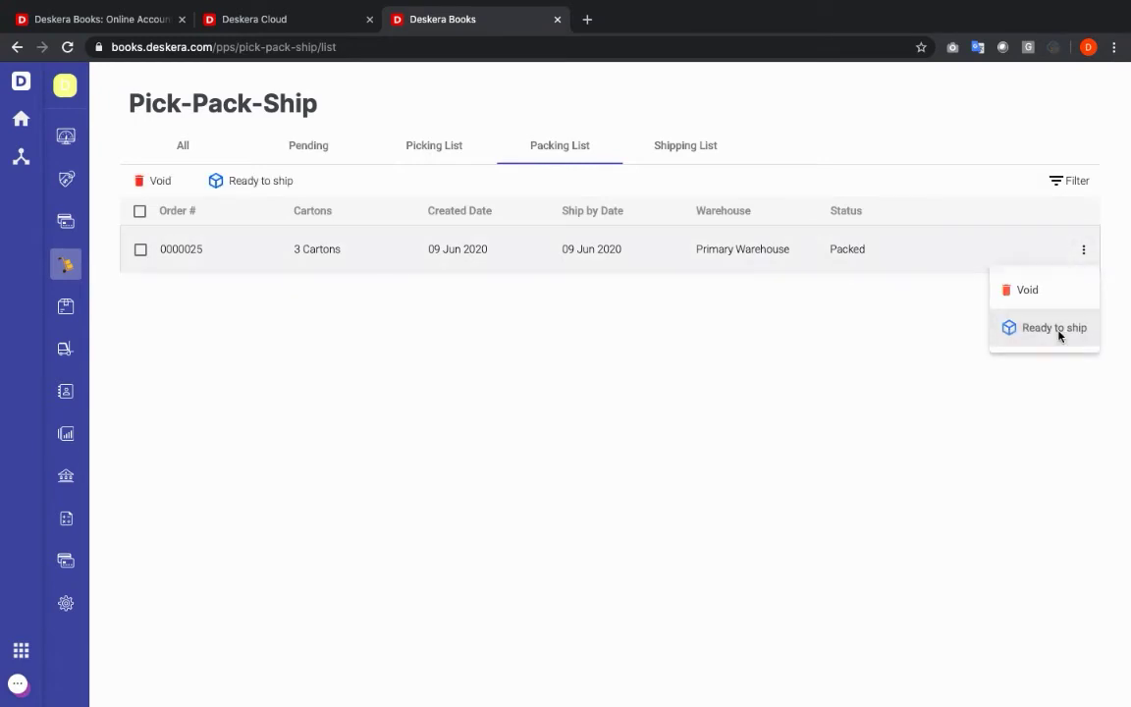
{"action": "left_click", "coordinate": [693, 152]}
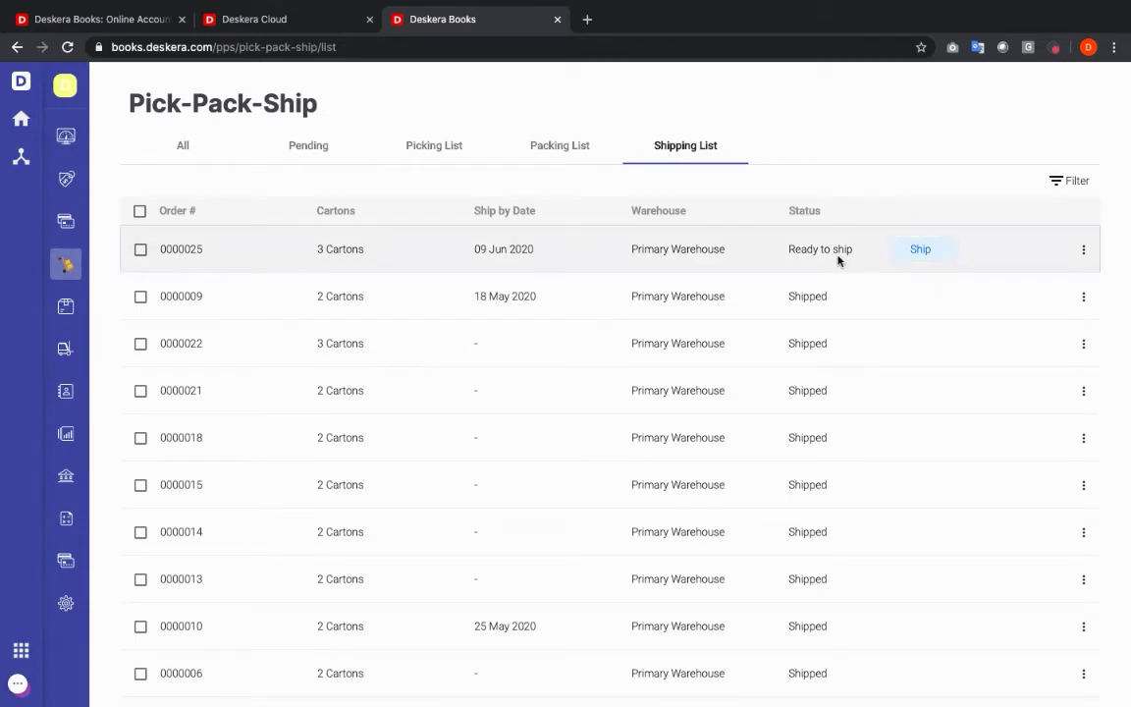
{"action": "left_click", "coordinate": [913, 257]}
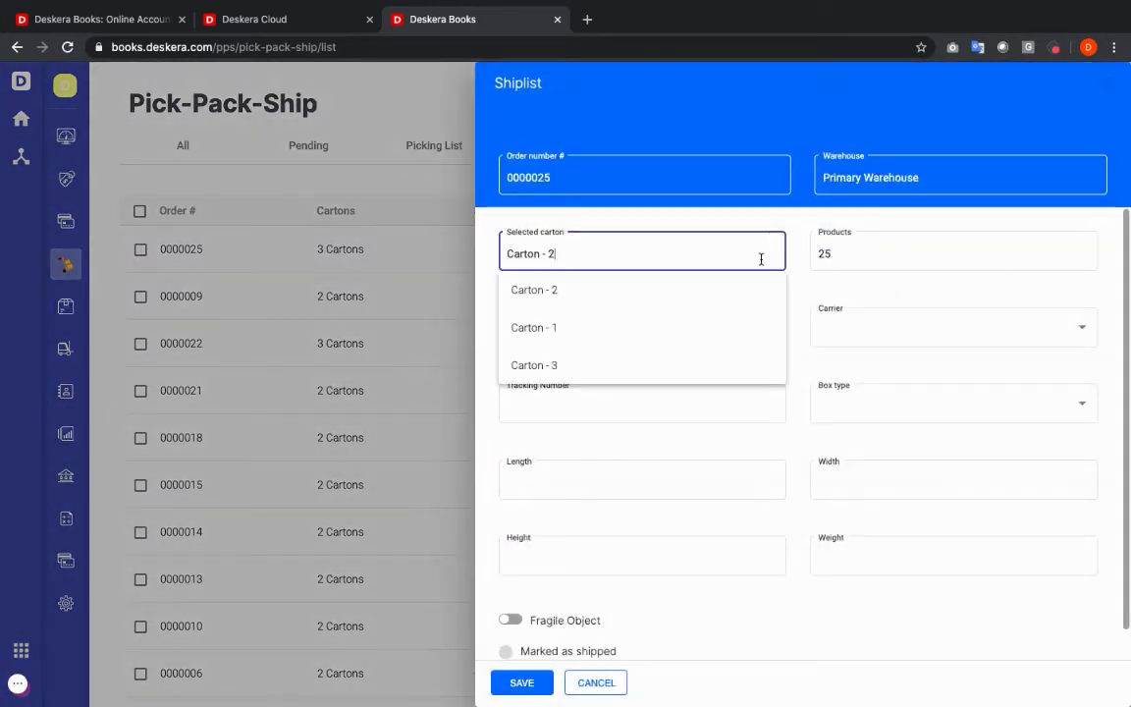
- Set Carton - 1 to Courier delivery via UPS with tracking number 234234234
{"action": "left_click", "coordinate": [706, 333]}
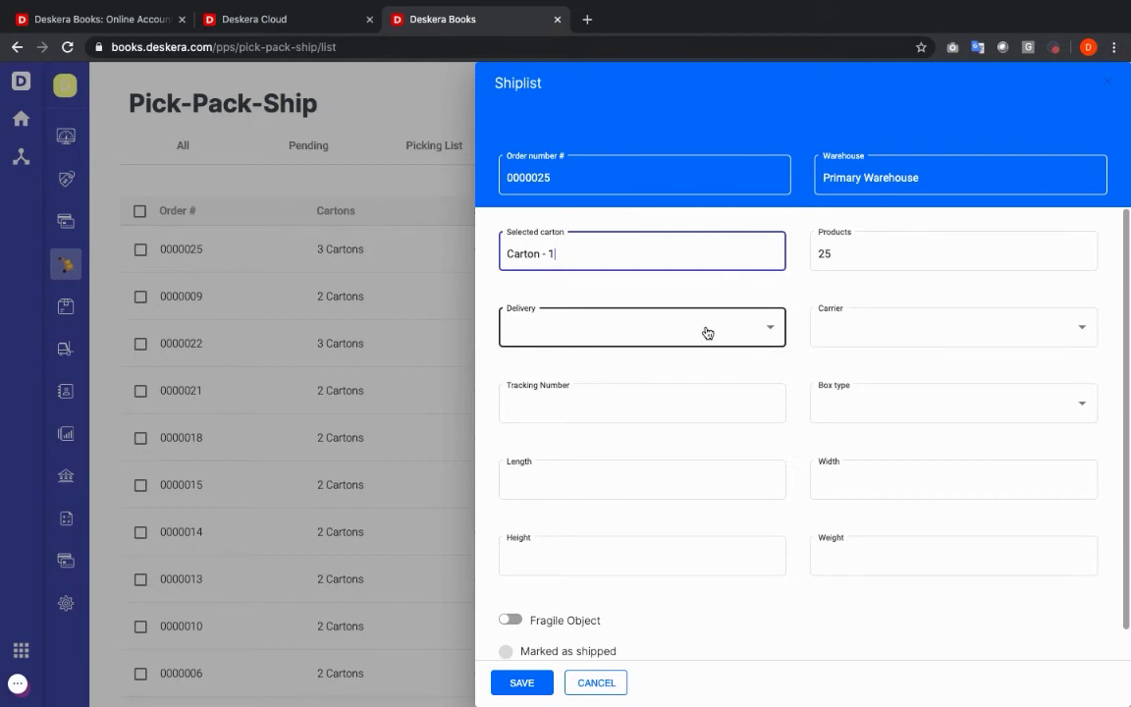
{"action": "left_click", "coordinate": [743, 328]}
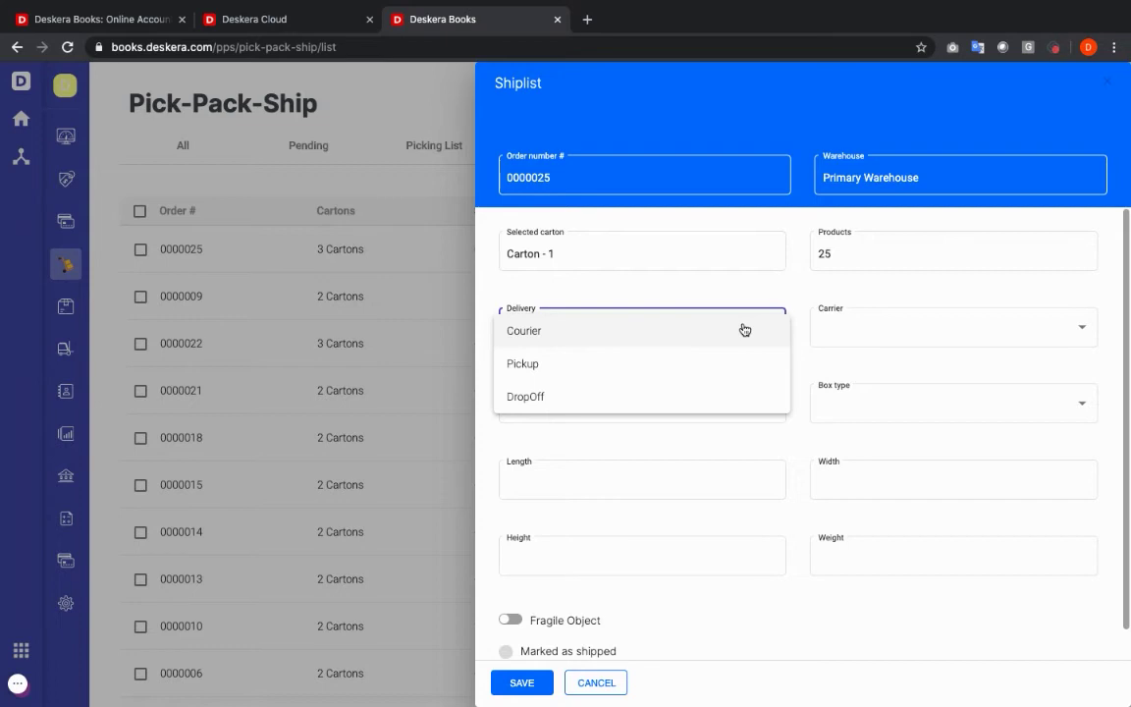
{"action": "left_click", "coordinate": [743, 330]}
{"action": "left_click", "coordinate": [1080, 330]}
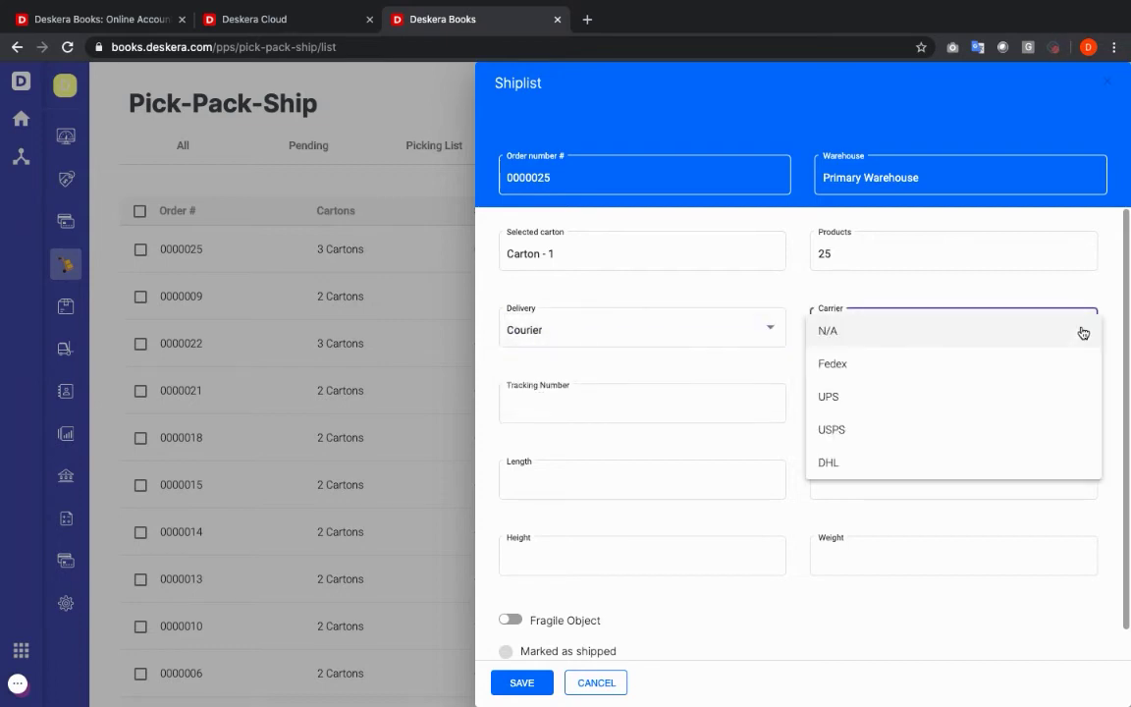
{"action": "left_click", "coordinate": [1003, 403]}
{"action": "left_click", "coordinate": [650, 407]}
{"action": "type", "text": "234234234"}
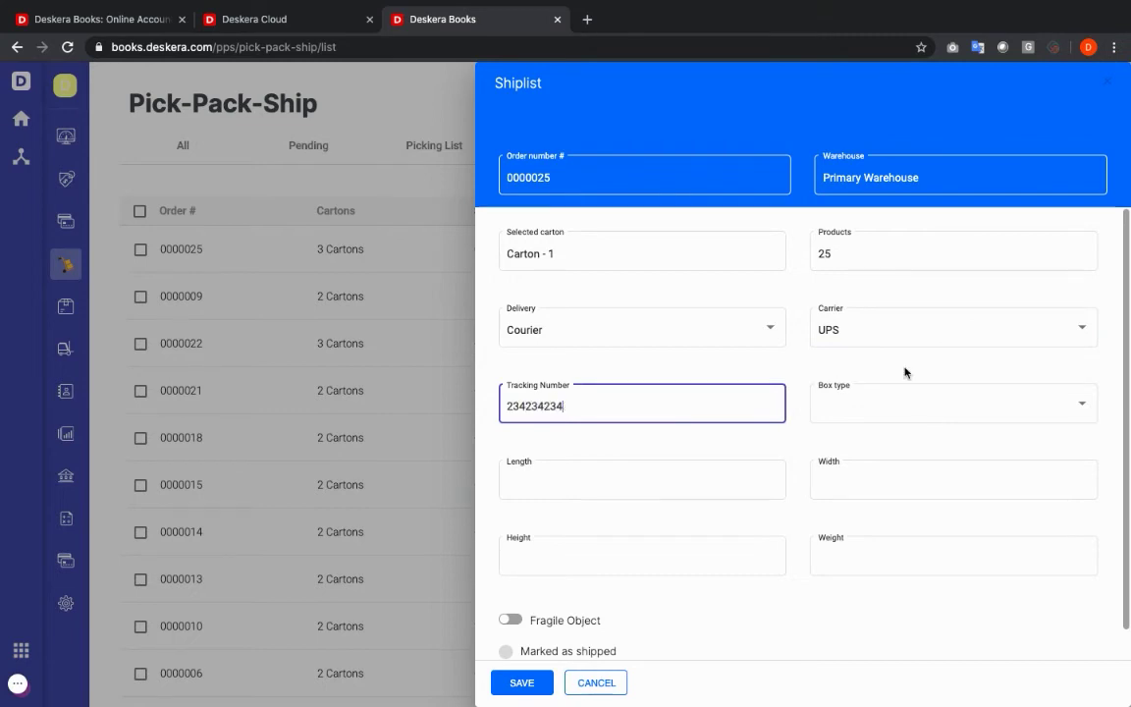
- Give Carton - 1 a BOX_M box, 10×10×10 dimensions and weight 10
{"action": "left_click", "coordinate": [1088, 407]}
{"action": "left_click", "coordinate": [969, 449]}
{"action": "left_click", "coordinate": [613, 495]}
{"action": "type", "text": "10"}
{"action": "key", "text": "Tab"}
{"action": "type", "text": "10"}
{"action": "key", "text": "Tab"}
{"action": "type", "text": "10"}
{"action": "key", "text": "Tab"}
{"action": "type", "text": "10"}
- Flag Carton - 1 as fragile, mark it shipped, and switch to Carton - 2
{"action": "left_click", "coordinate": [511, 620]}
{"action": "left_click", "coordinate": [505, 650]}
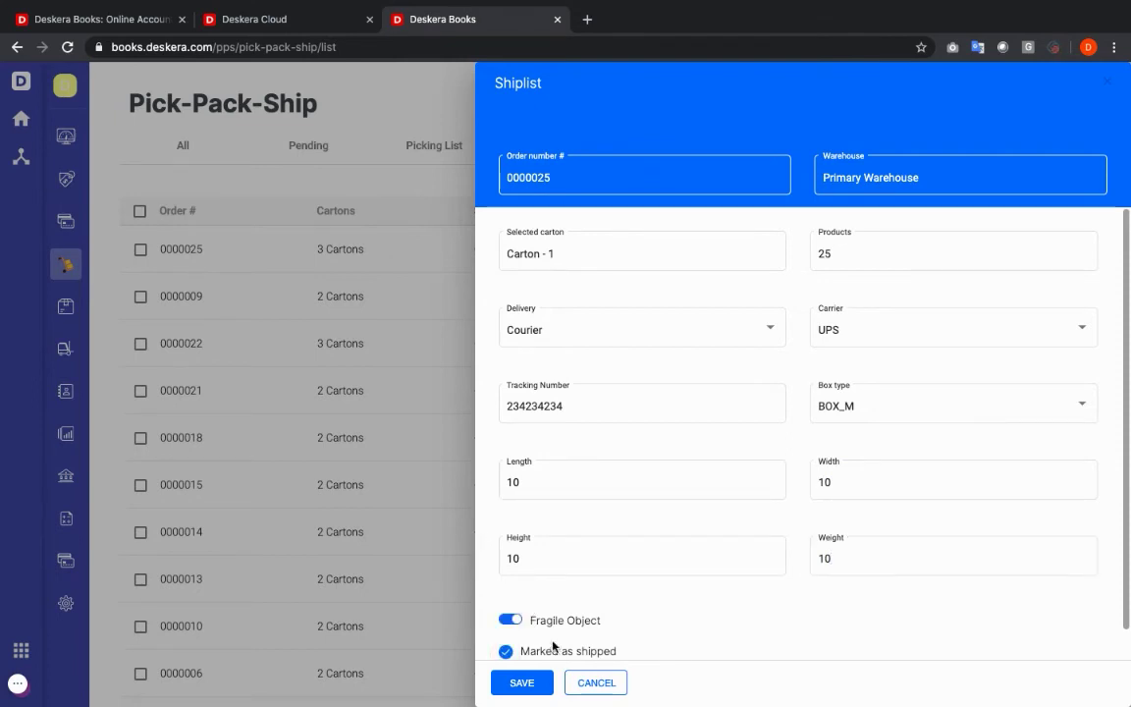
{"action": "left_click", "coordinate": [652, 252]}
{"action": "left_click", "coordinate": [640, 295]}
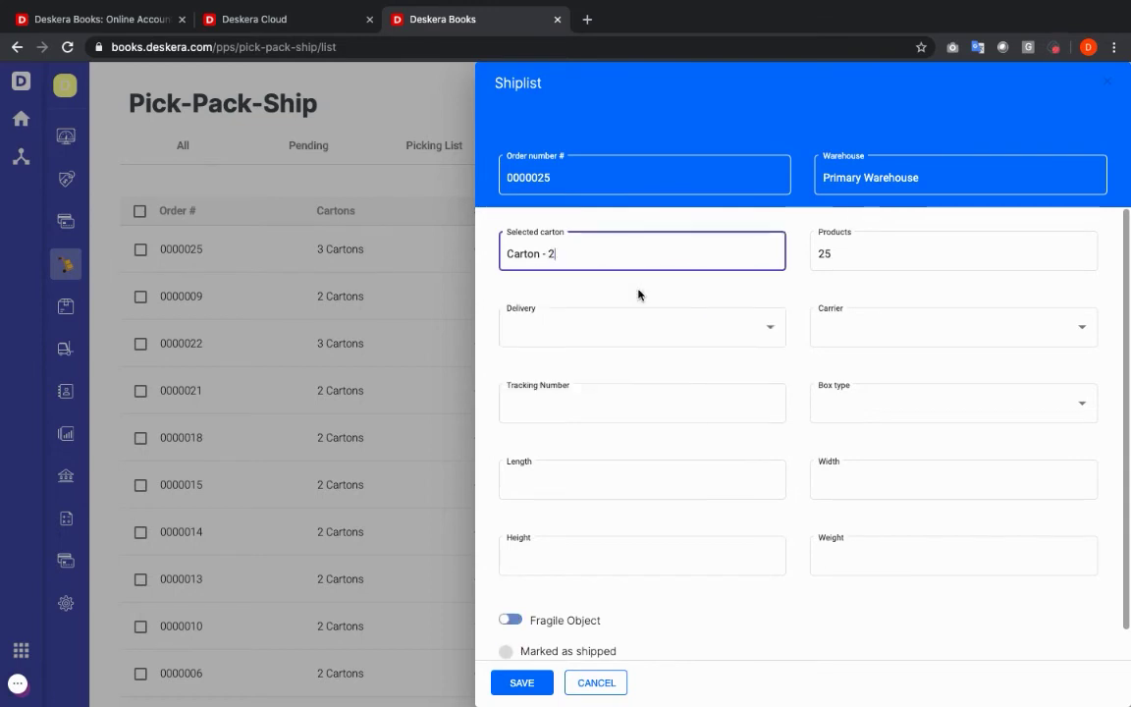
- Choose Pickup delivery and the BOX_M box type for Carton - 2
{"action": "left_click", "coordinate": [720, 321]}
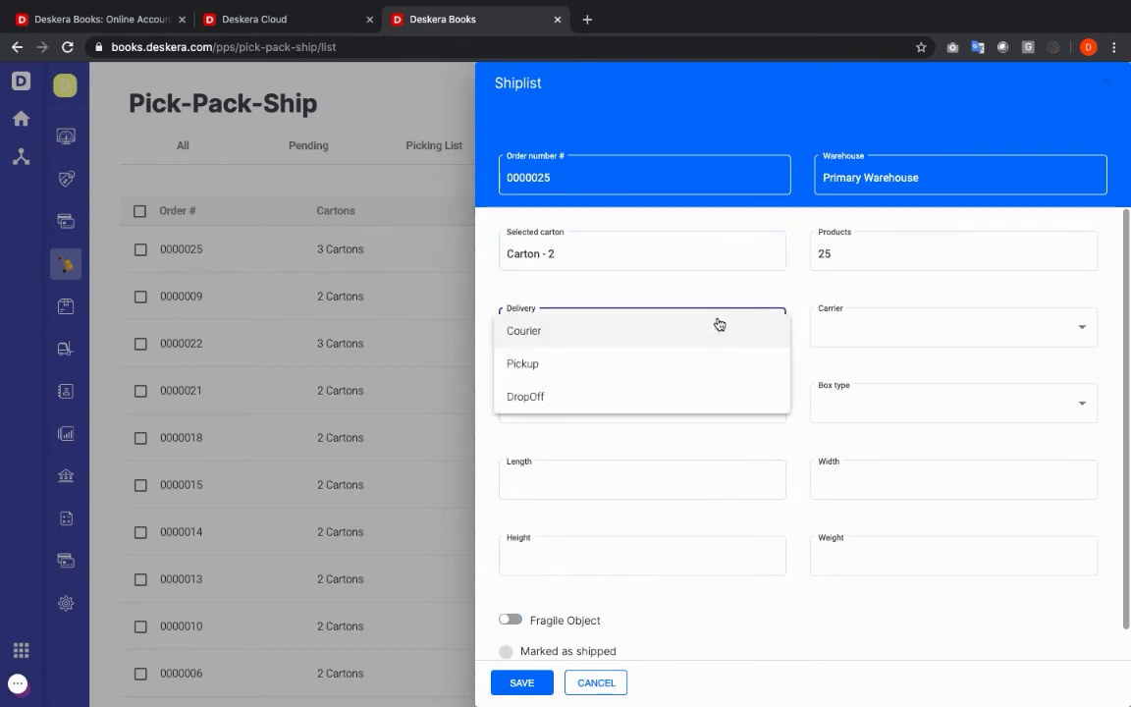
{"action": "left_click", "coordinate": [695, 366]}
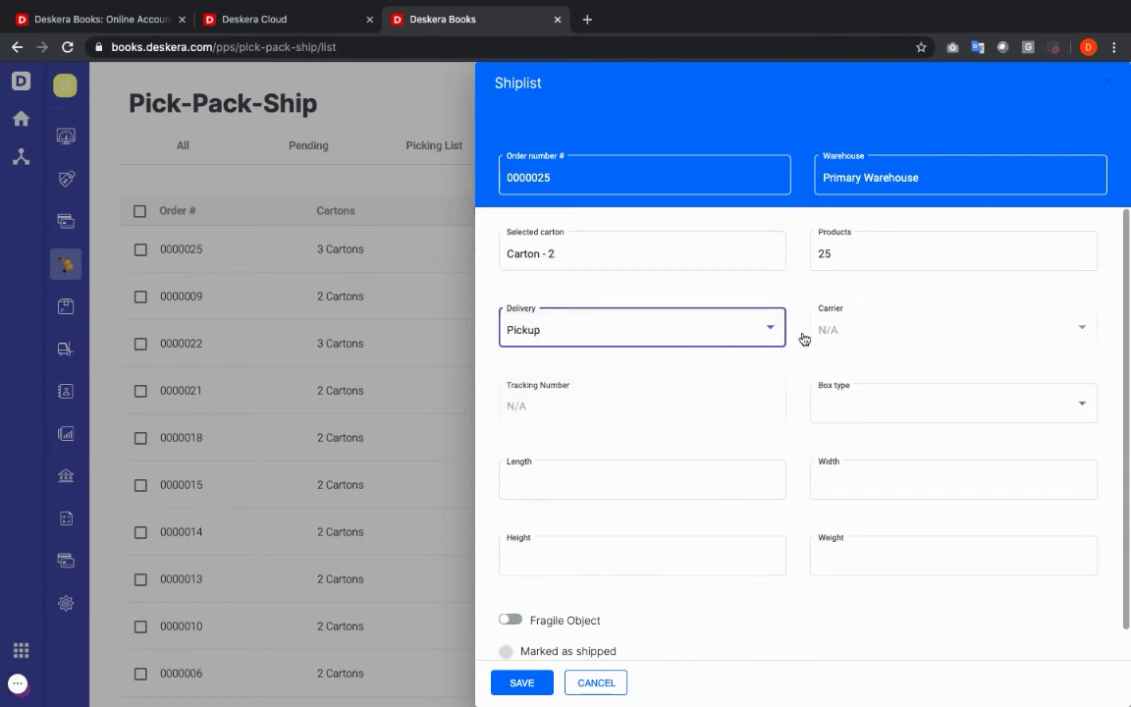
{"action": "left_click", "coordinate": [848, 402]}
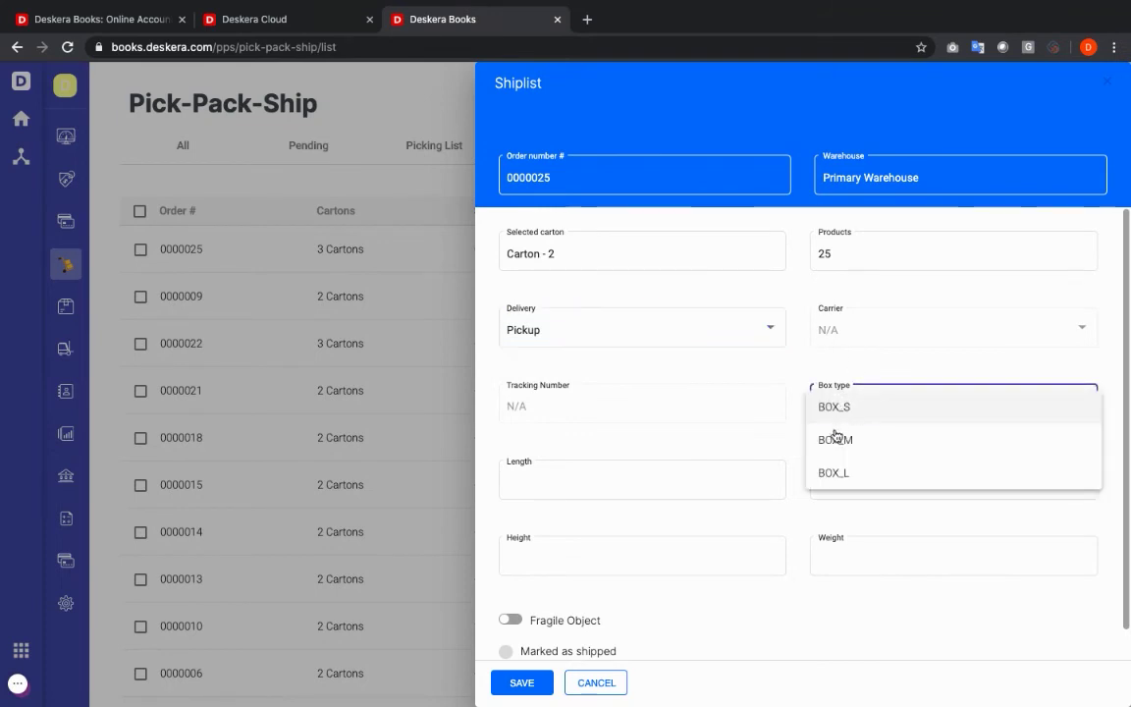
{"action": "left_click", "coordinate": [834, 441]}
- Enter 10 for length, width, height and weight, and flag Carton - 2 fragile
{"action": "left_click", "coordinate": [681, 481]}
{"action": "type", "text": "10"}
{"action": "key", "text": "Tab"}
{"action": "type", "text": "10"}
{"action": "key", "text": "Tab"}
{"action": "type", "text": "10"}
{"action": "key", "text": "Tab"}
{"action": "type", "text": "10"}
{"action": "left_click", "coordinate": [511, 619]}
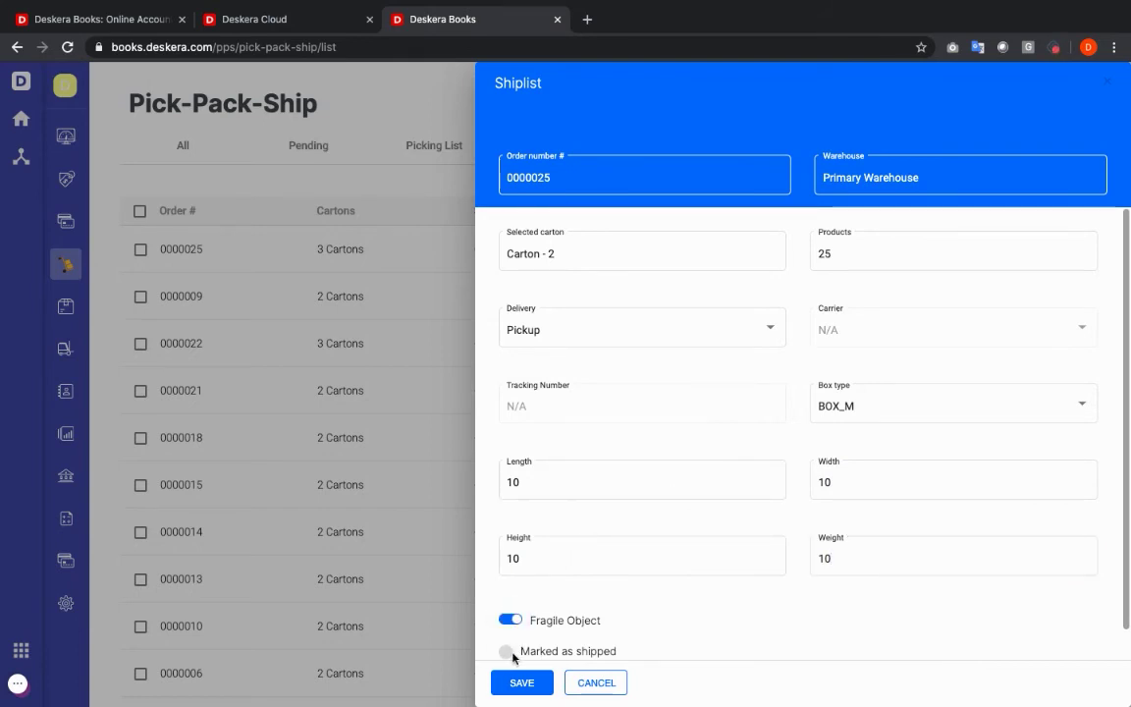
{"action": "left_click", "coordinate": [651, 257]}
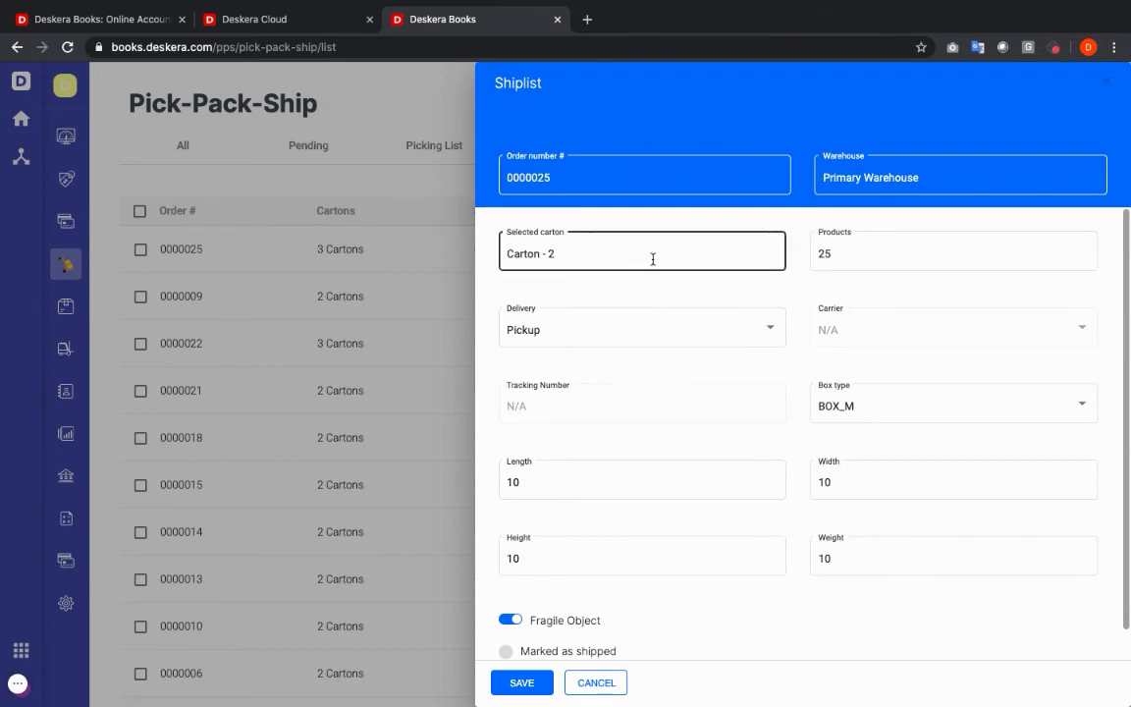
- Set Carton - 3 to DropOff delivery with the BOX_M box type
{"action": "left_click", "coordinate": [617, 352]}
{"action": "left_click", "coordinate": [664, 330]}
{"action": "left_click", "coordinate": [630, 393]}
{"action": "left_click", "coordinate": [858, 404]}
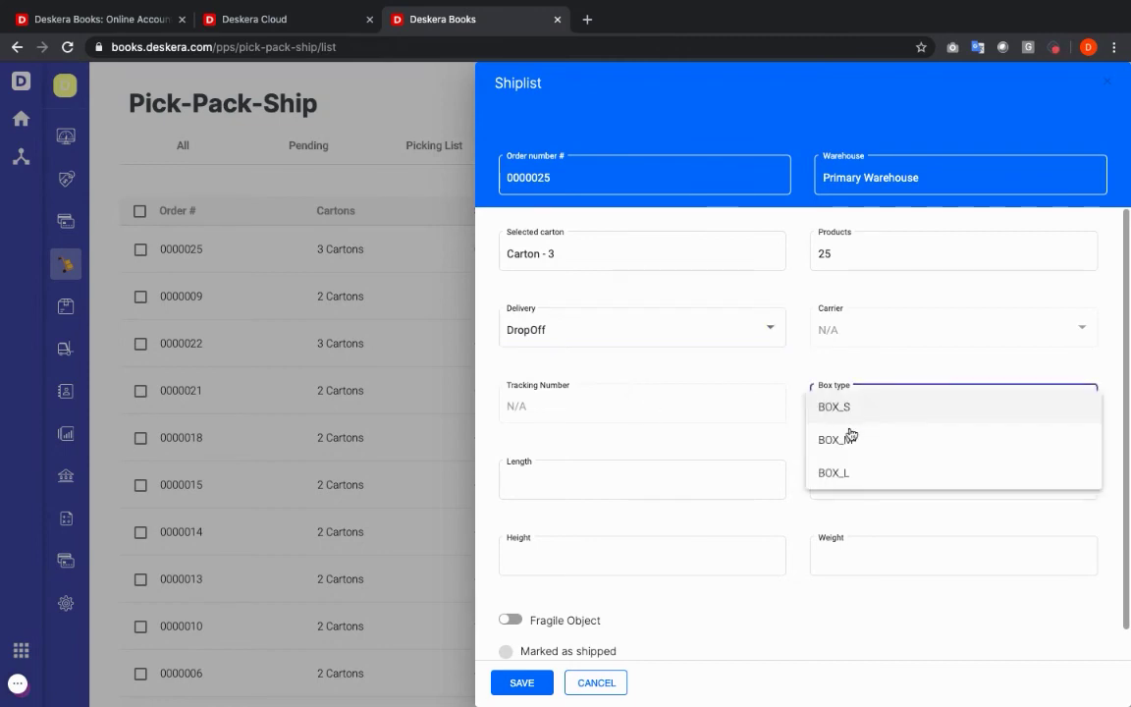
{"action": "left_click", "coordinate": [846, 441]}
- Enter 10×10×10 dimensions and weight 10, mark Carton - 3 shipped, and save
{"action": "left_click", "coordinate": [633, 475]}
{"action": "type", "text": "10"}
{"action": "key", "text": "Tab"}
{"action": "type", "text": "10"}
{"action": "key", "text": "Tab"}
{"action": "type", "text": "10"}
{"action": "key", "text": "Tab"}
{"action": "type", "text": "1"}
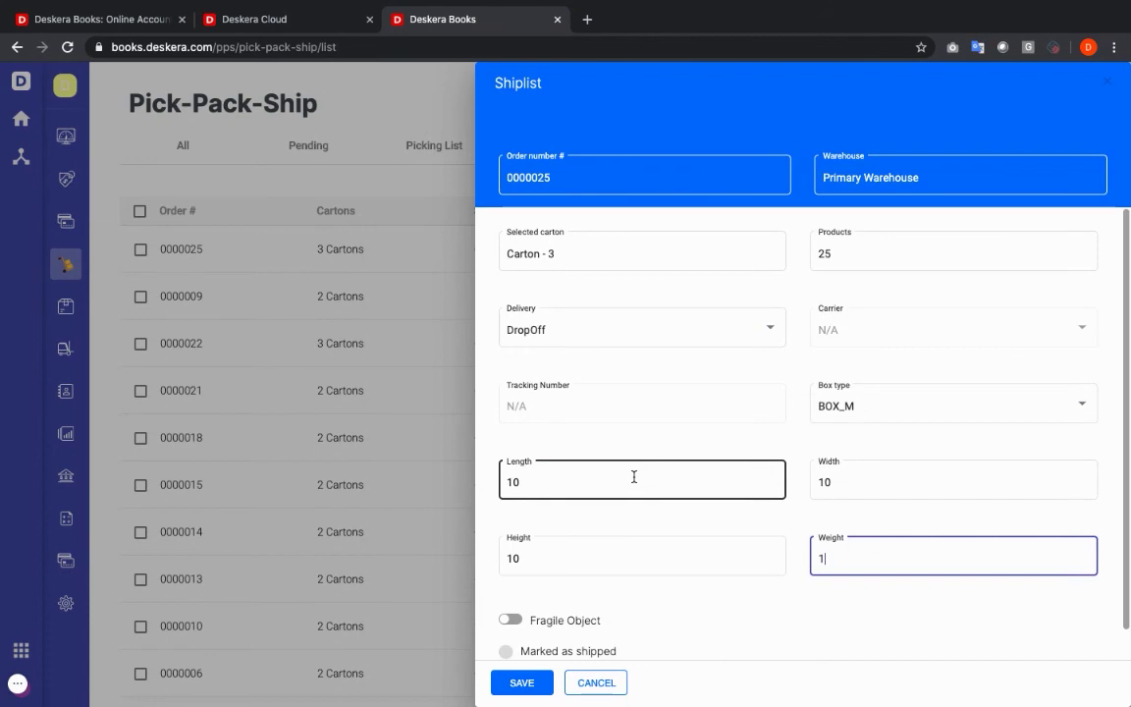
{"action": "left_click", "coordinate": [505, 651]}
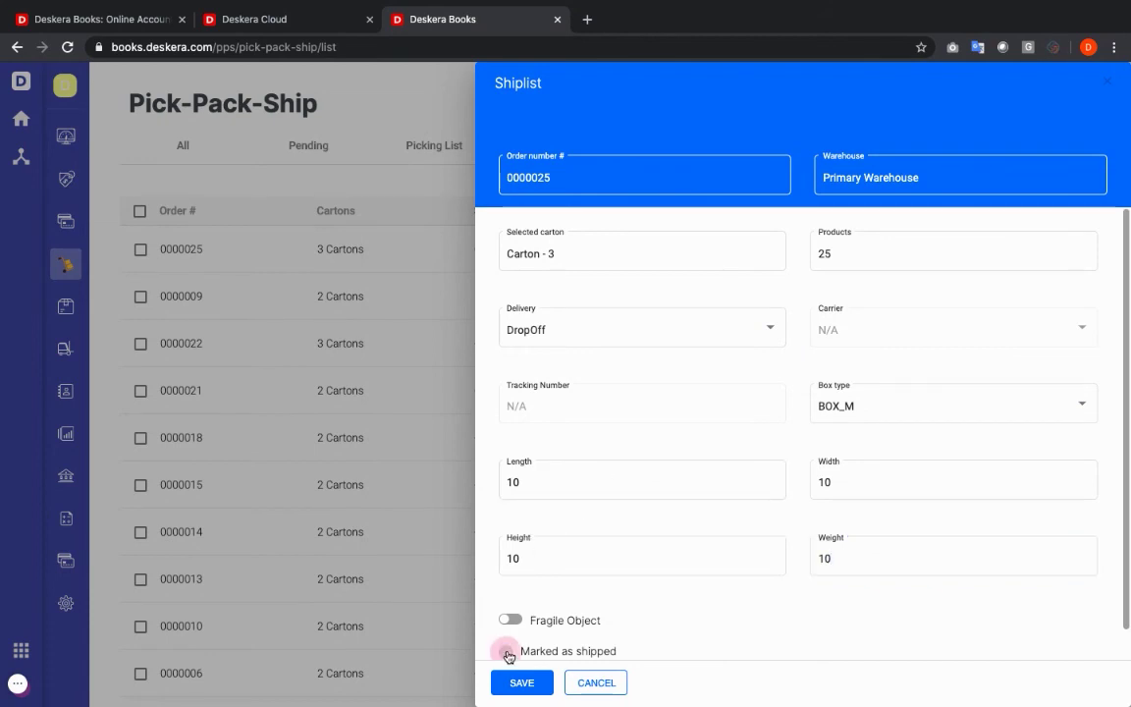
{"action": "left_click", "coordinate": [512, 683]}
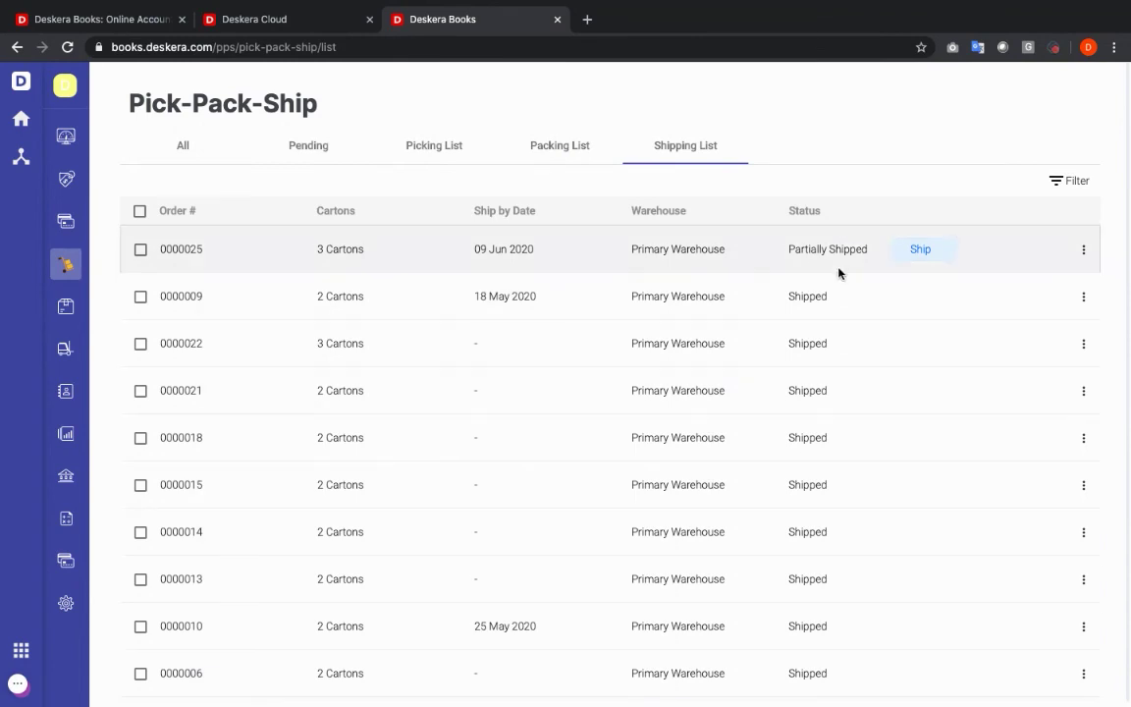
- Reopen shipping for order 0000025, mark Carton - 2 as shipped, and save
{"action": "left_click", "coordinate": [1082, 251]}
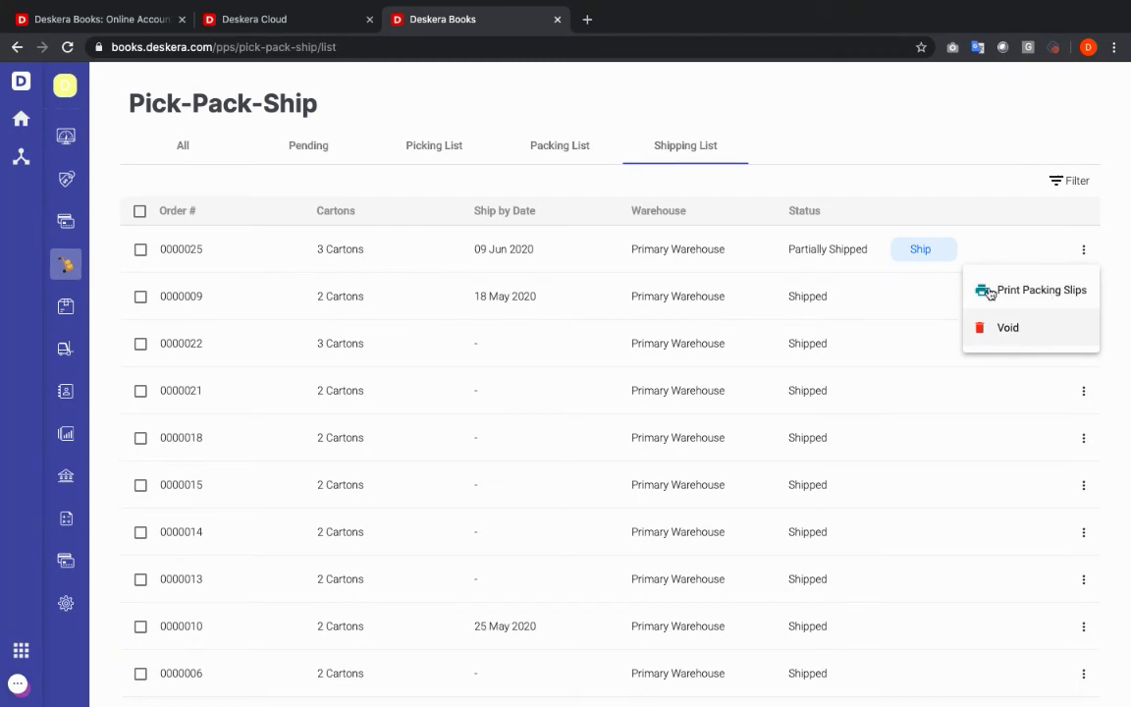
{"action": "left_click", "coordinate": [922, 250]}
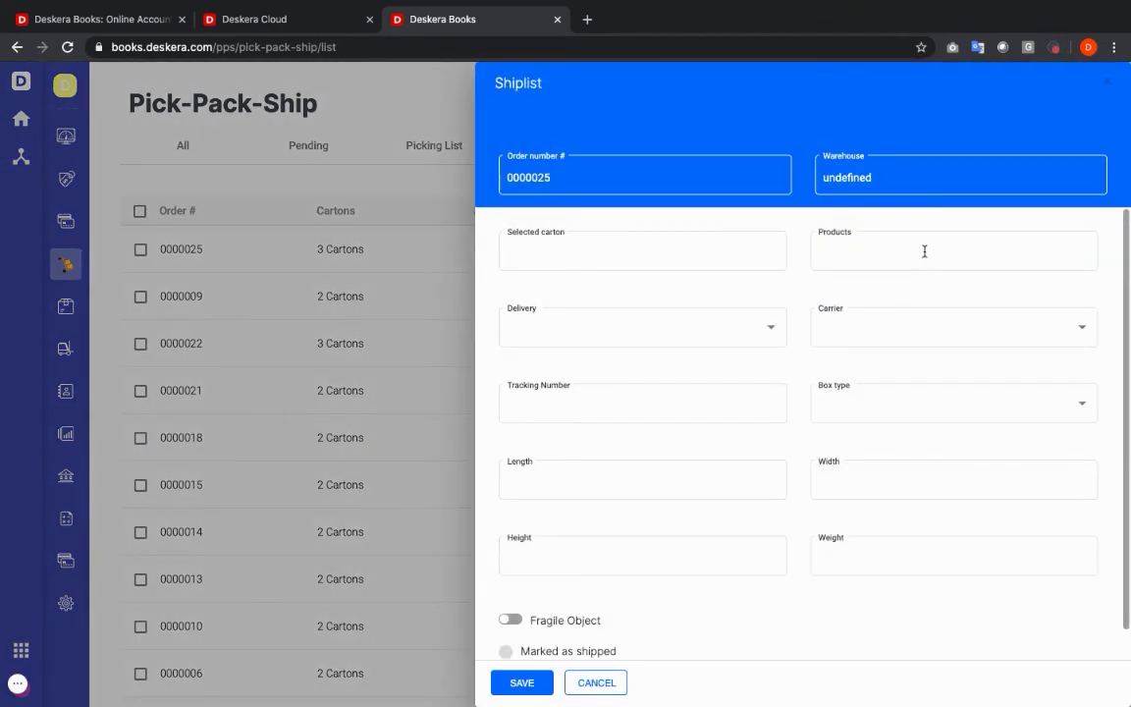
{"action": "left_click", "coordinate": [775, 247]}
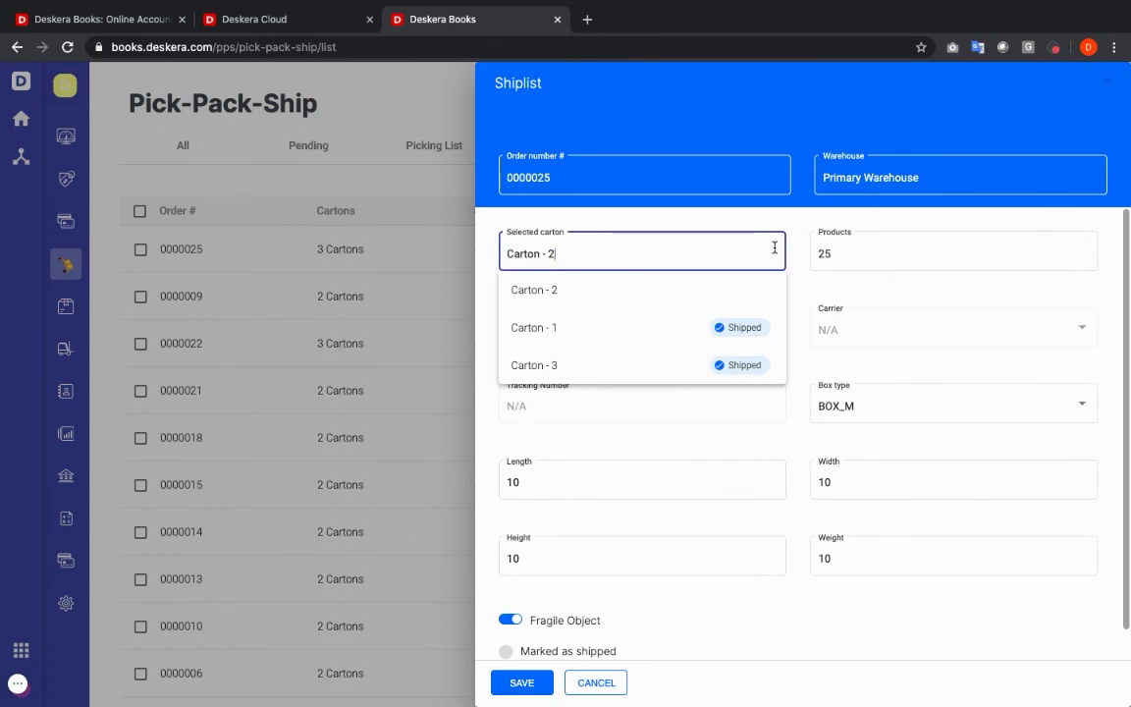
{"action": "left_click", "coordinate": [719, 292]}
{"action": "left_click", "coordinate": [506, 650]}
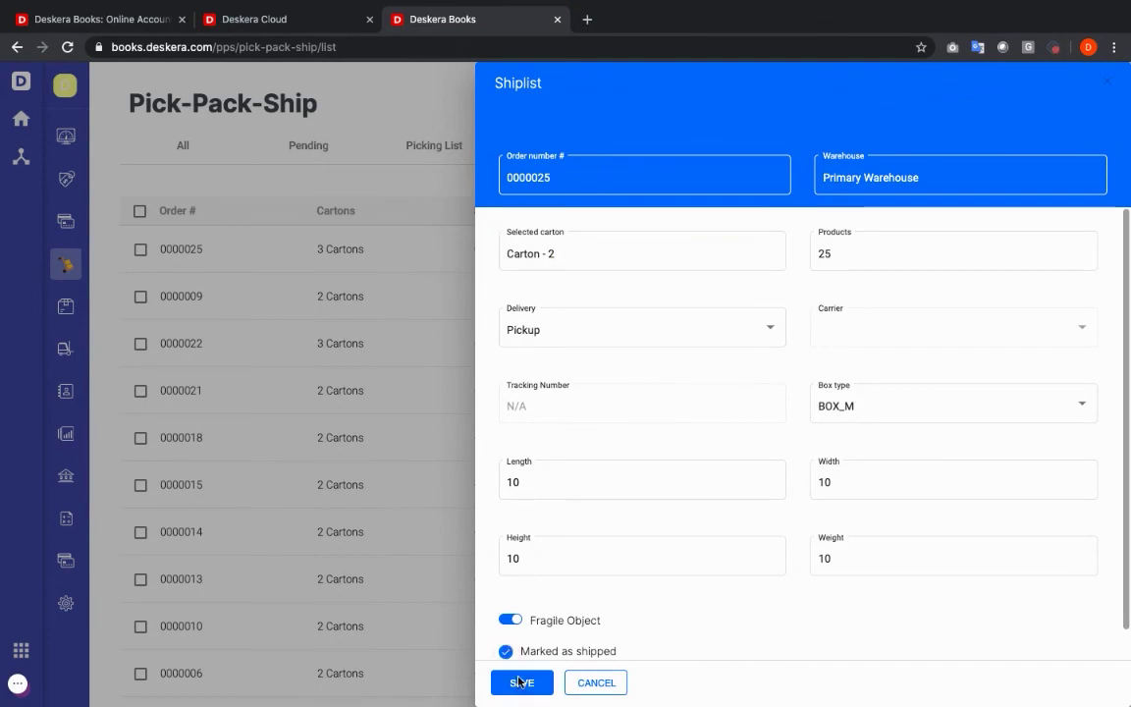
{"action": "left_click", "coordinate": [518, 682]}
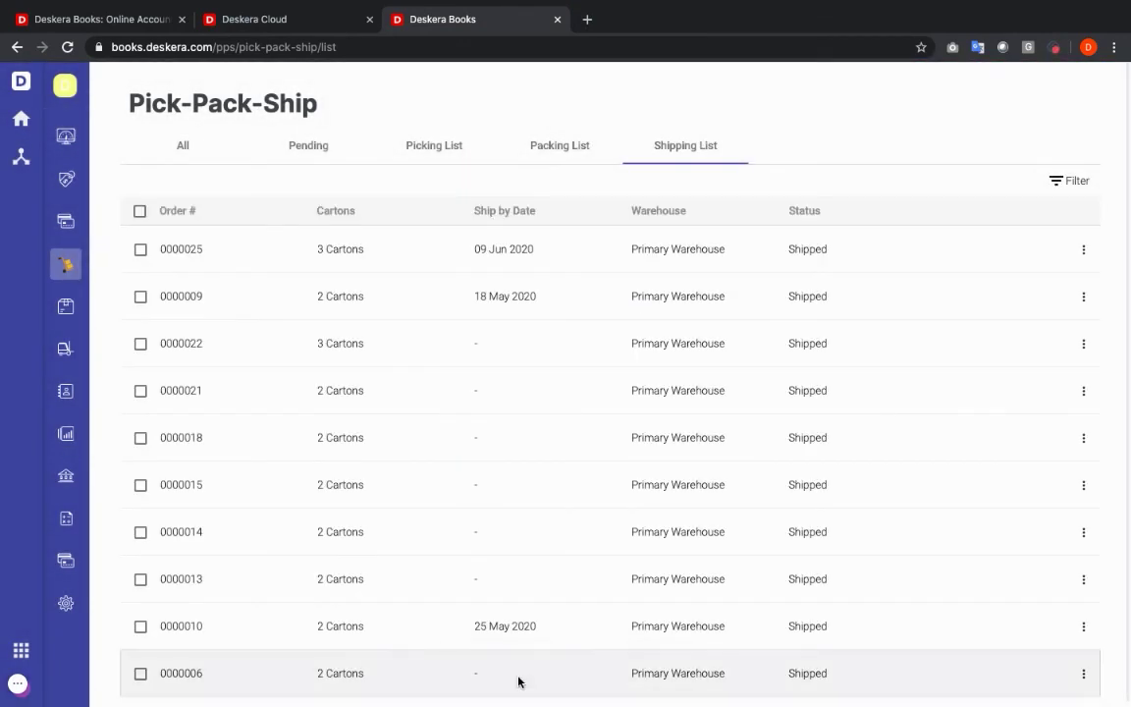